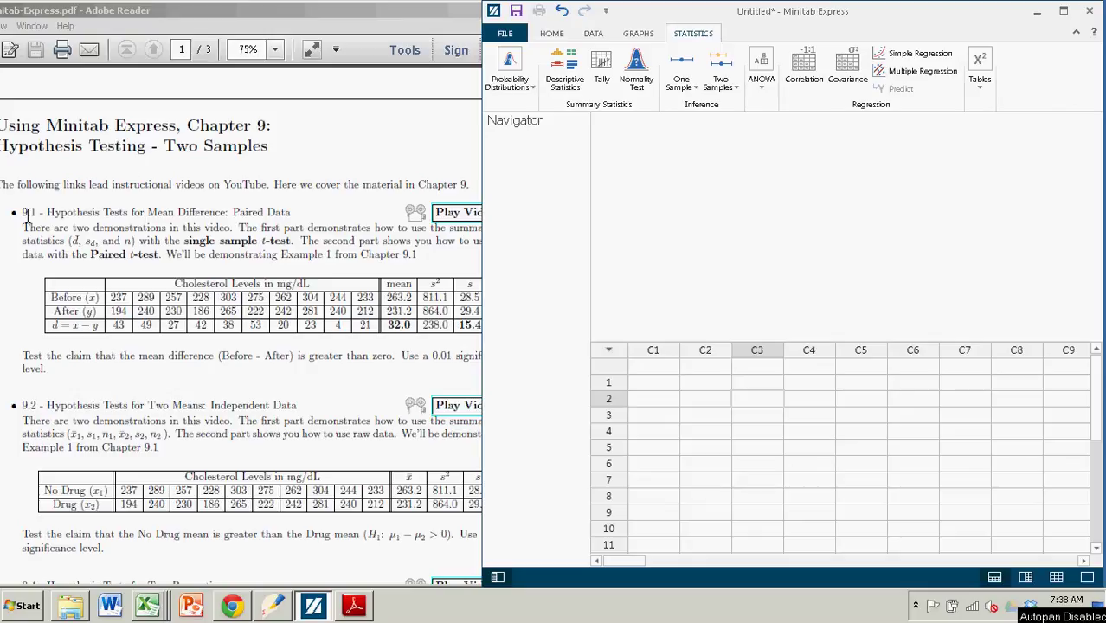
- Highlight the 9.1 heading and the summary-statistics text (sd, n) in the Chapter 9 handout
drag(24, 212, 292, 214)
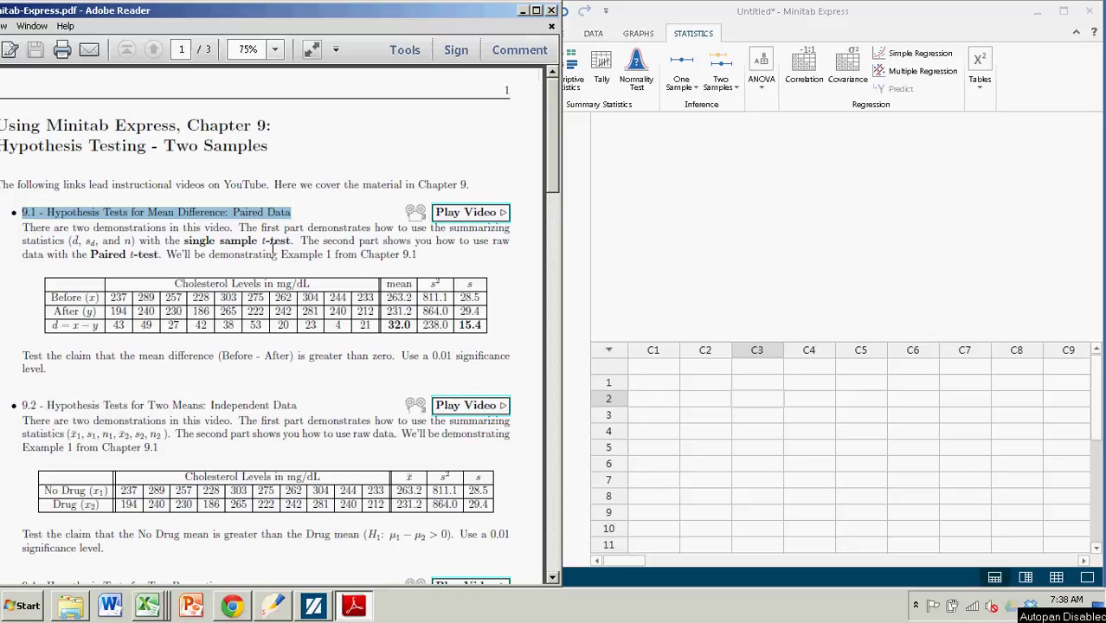
click(452, 232)
drag(457, 234, 143, 242)
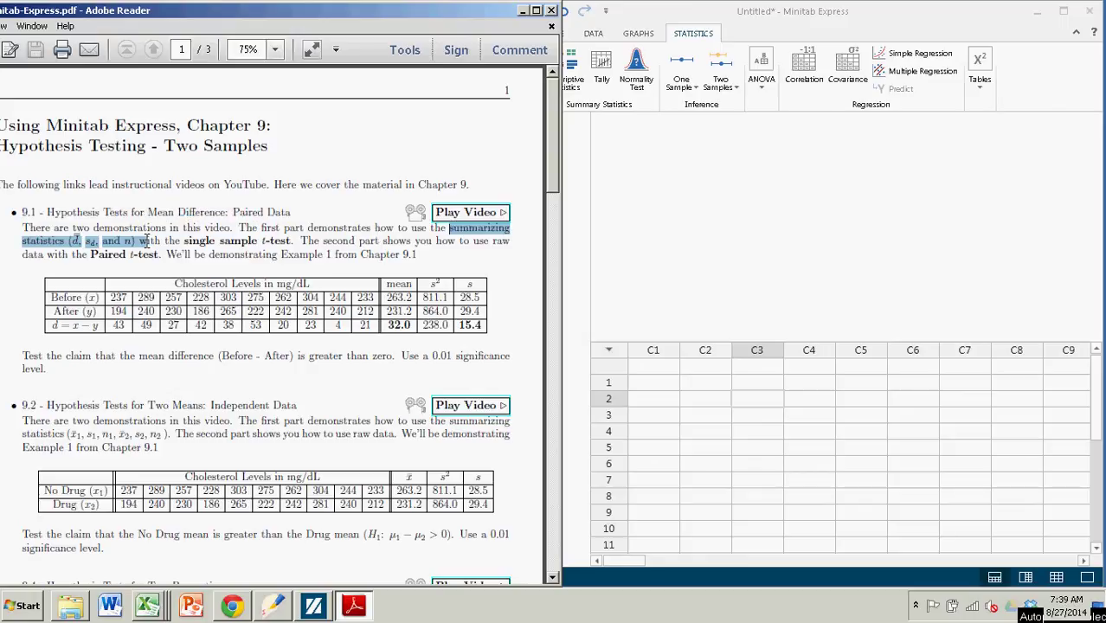
click(78, 240)
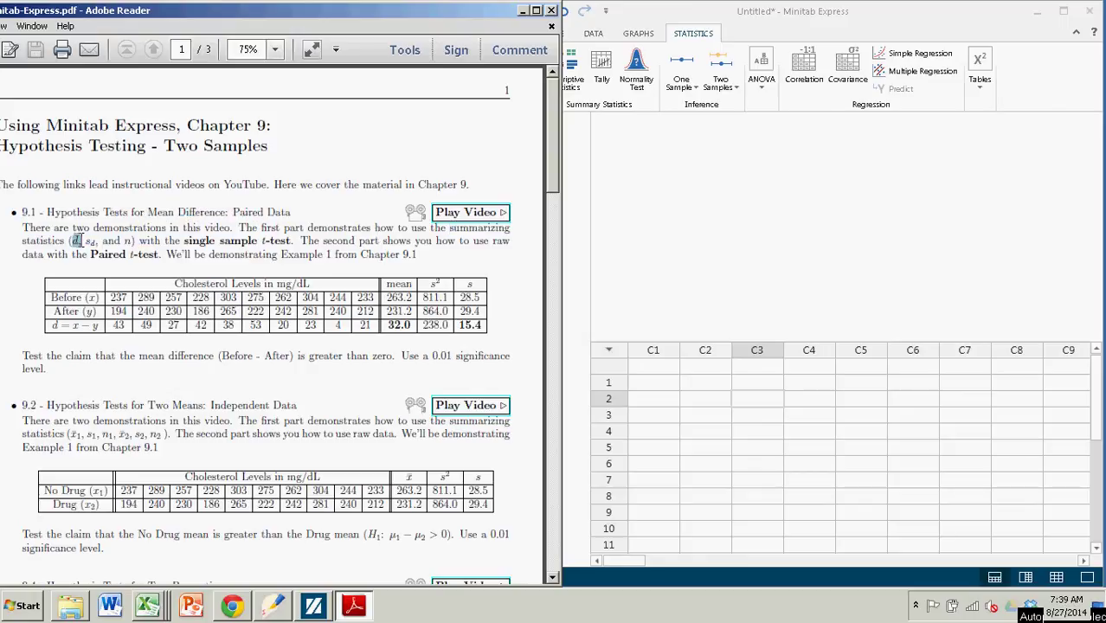
drag(84, 241, 97, 242)
double_click(129, 242)
- Highlight the mean difference 32.0, the differences 43 through 21, and the standard deviation 15.4
drag(386, 325, 417, 326)
drag(114, 326, 362, 334)
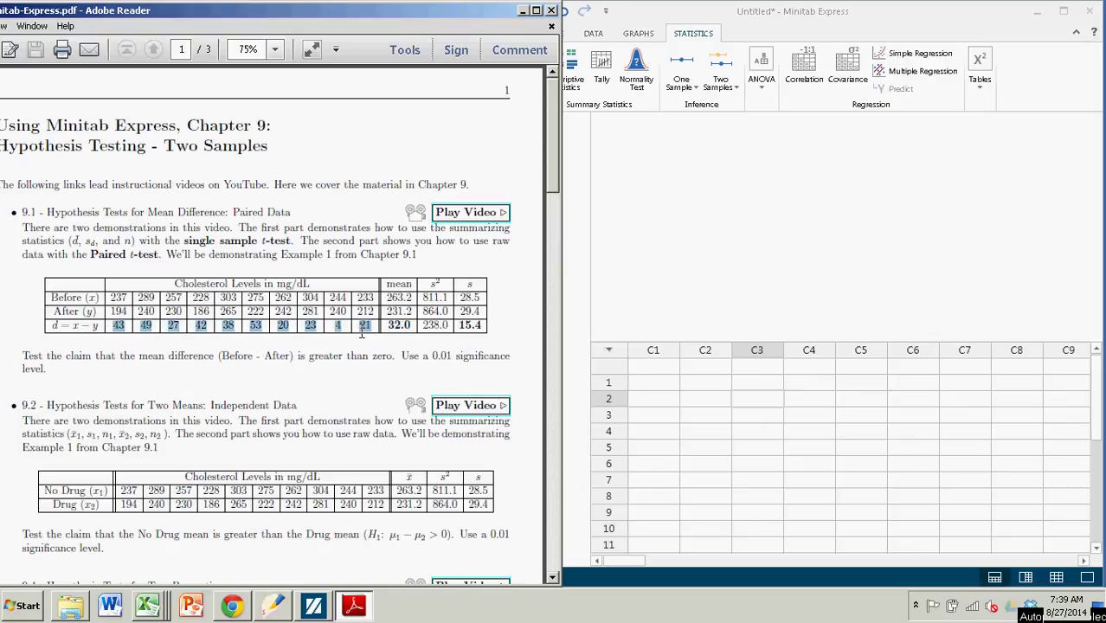
drag(459, 328, 479, 327)
click(470, 346)
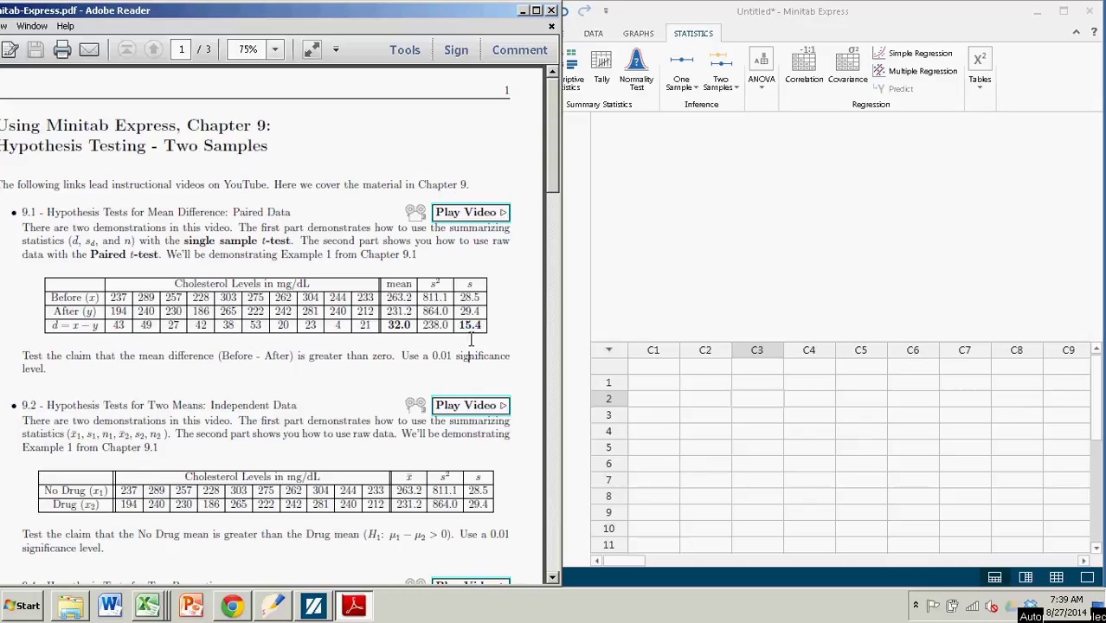
- Bring Minitab Express forward and open Statistics > One Sample > t
click(791, 261)
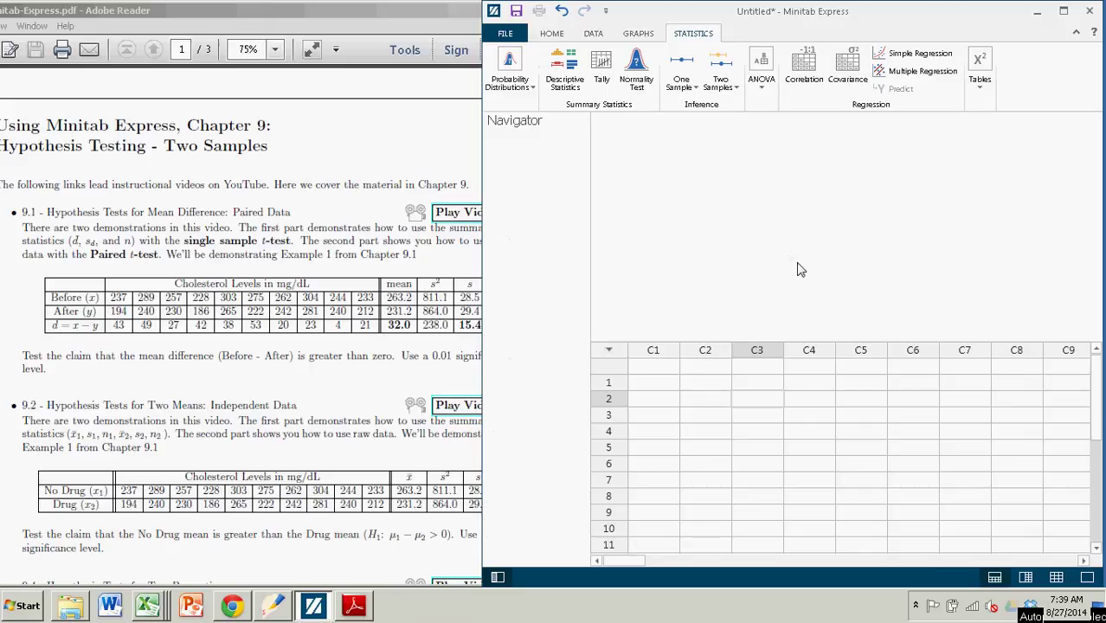
click(552, 34)
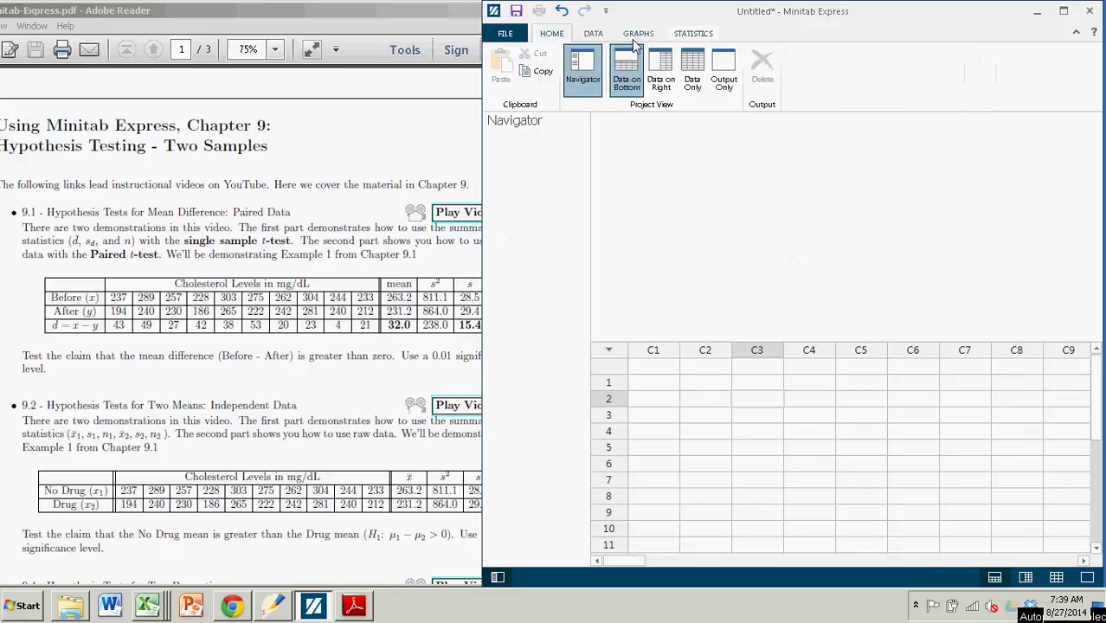
click(693, 36)
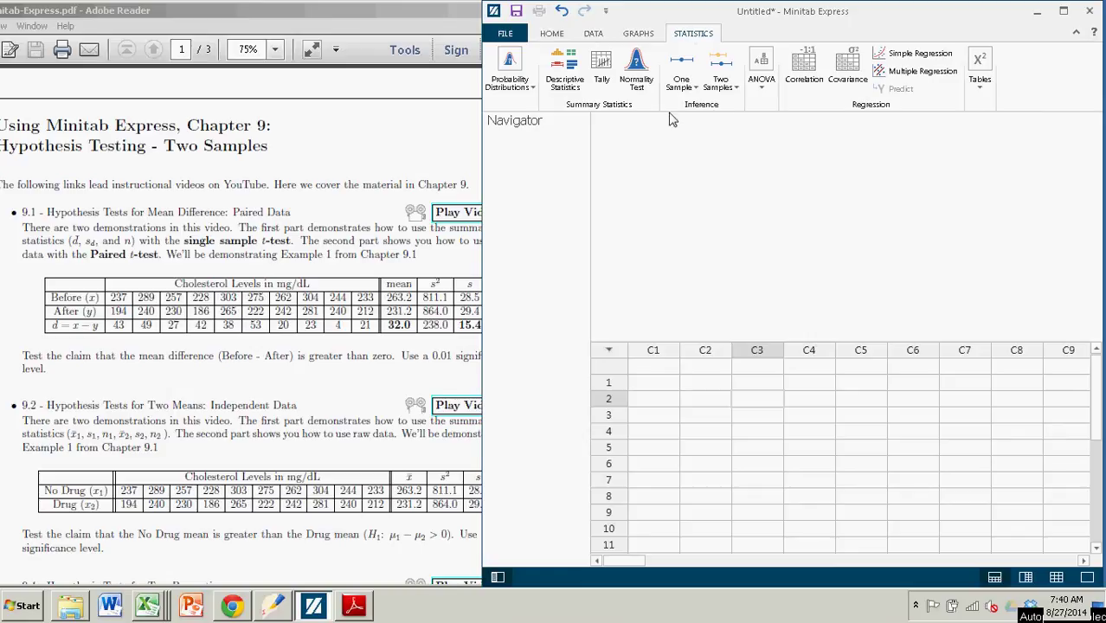
click(724, 89)
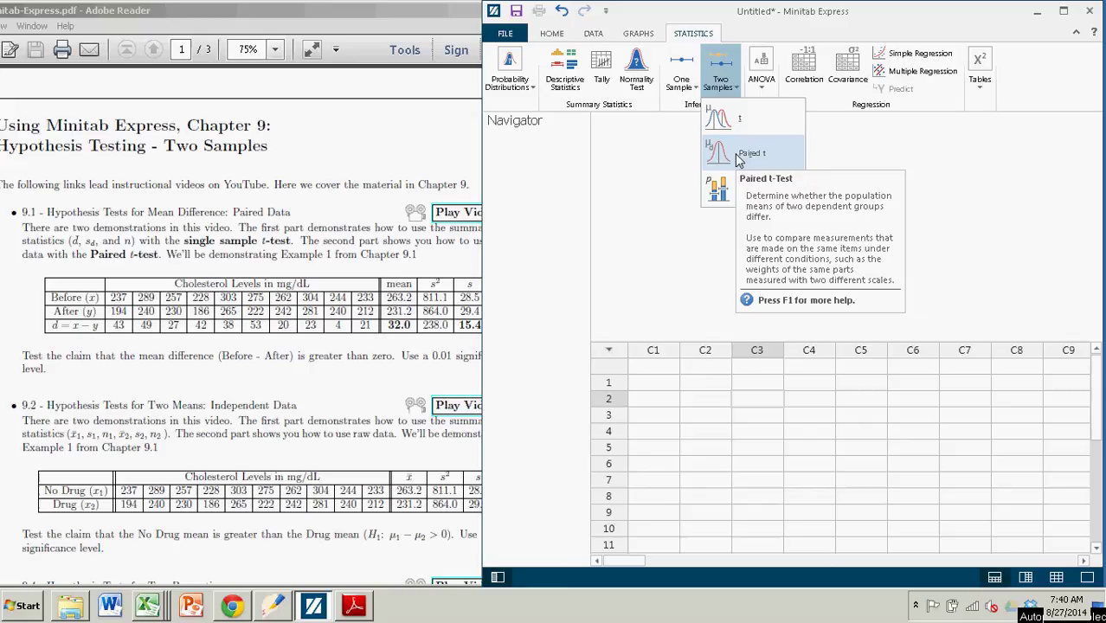
click(653, 163)
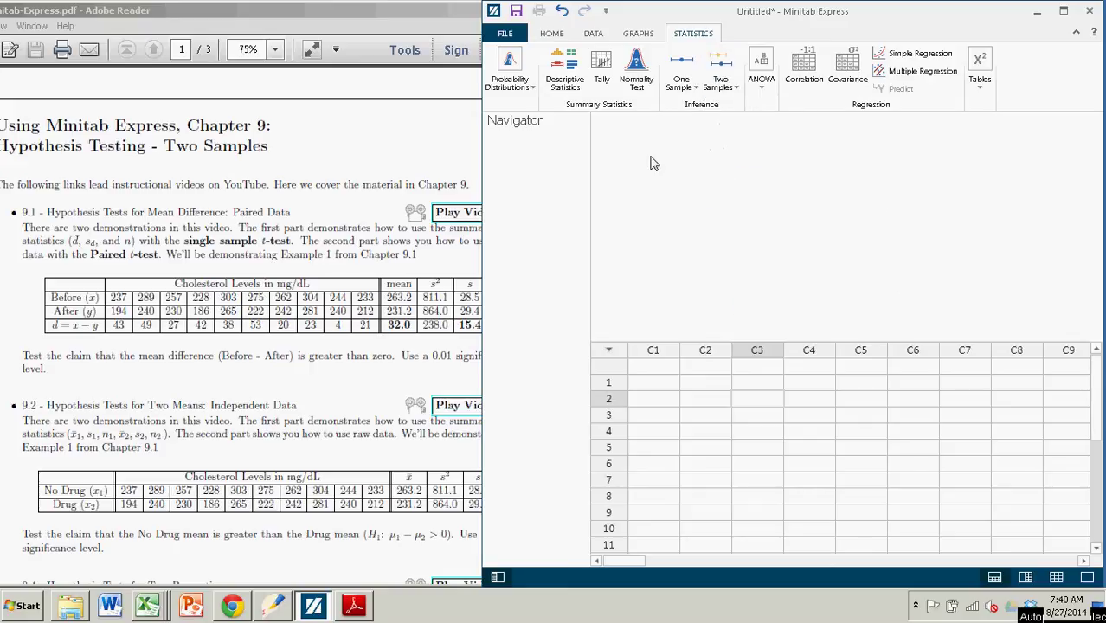
click(692, 90)
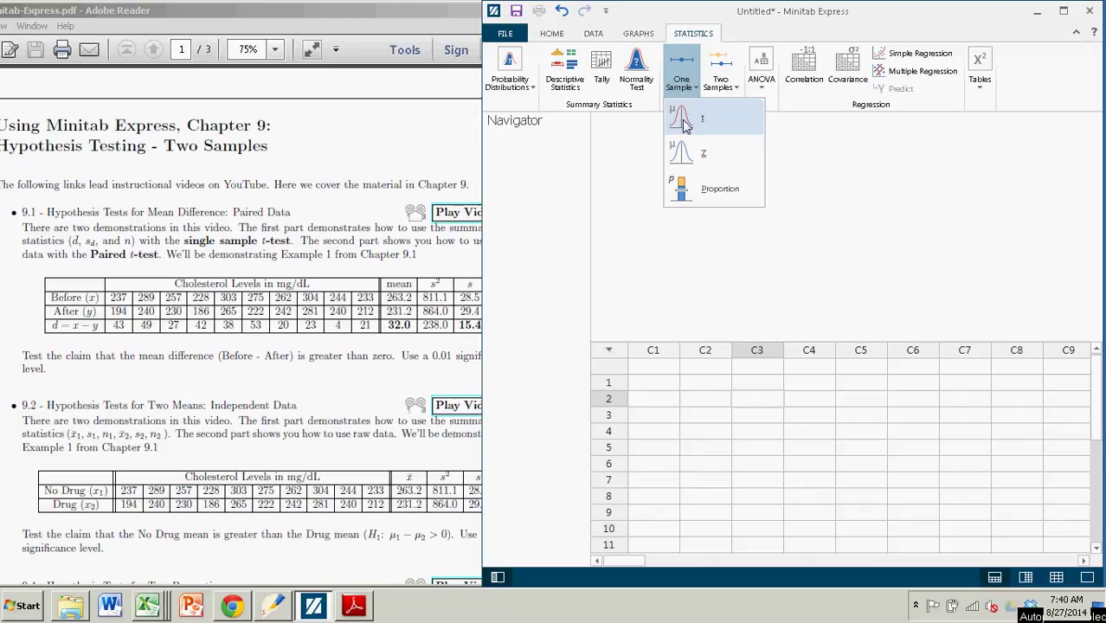
click(685, 122)
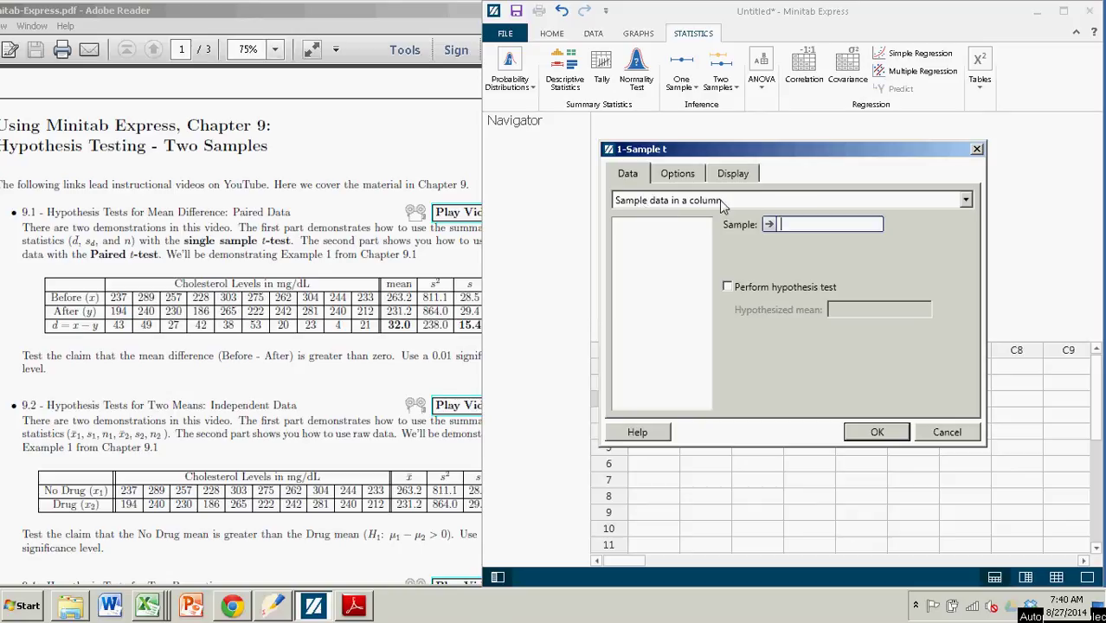
- Switch the 1-Sample t to summarized data: sample size 10, mean 32, standard deviation 15.4
click(967, 201)
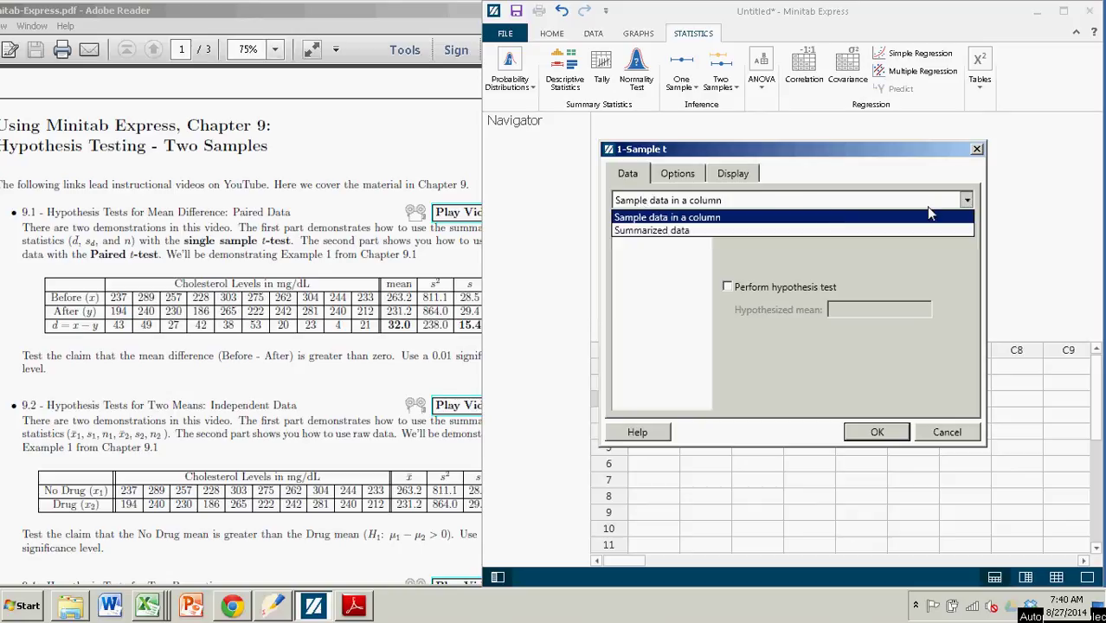
click(680, 231)
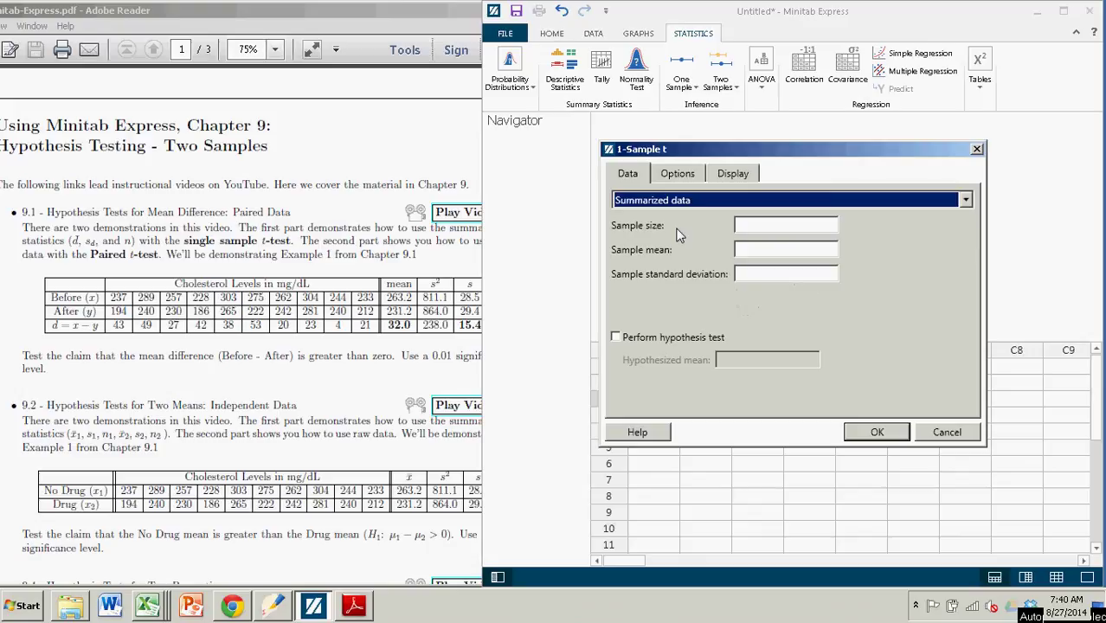
click(761, 225)
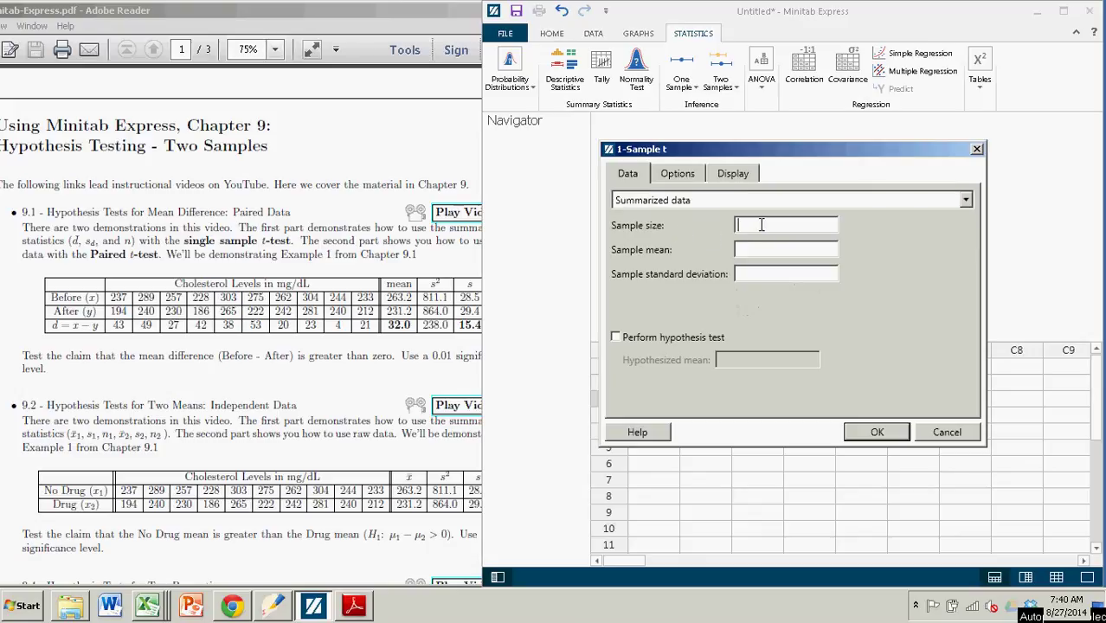
text(10)
drag(388, 326, 416, 327)
click(750, 248)
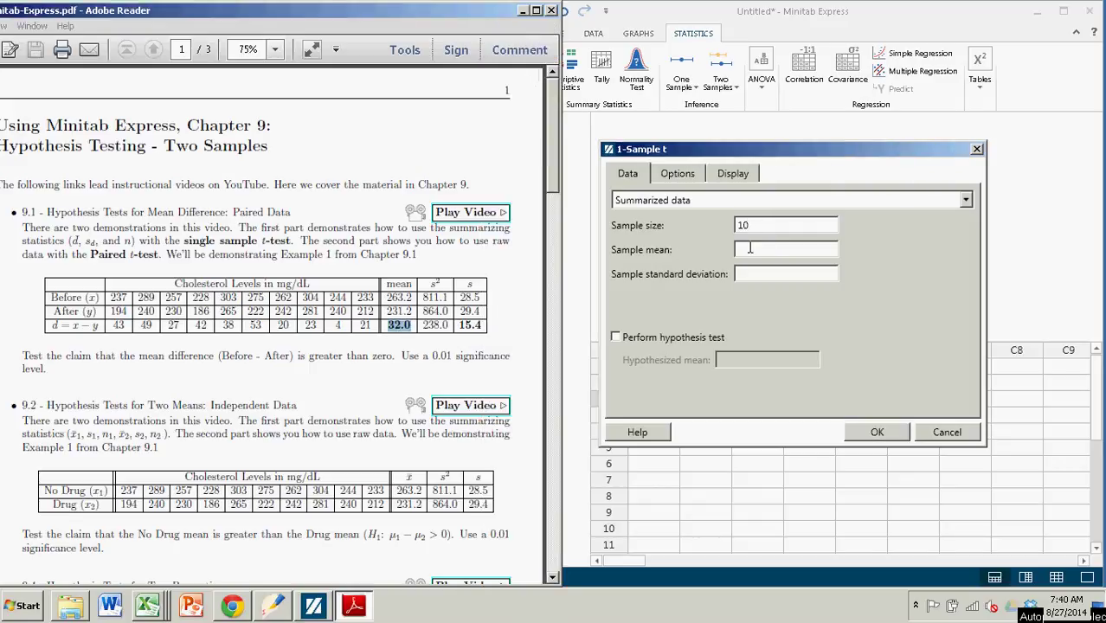
text(32)
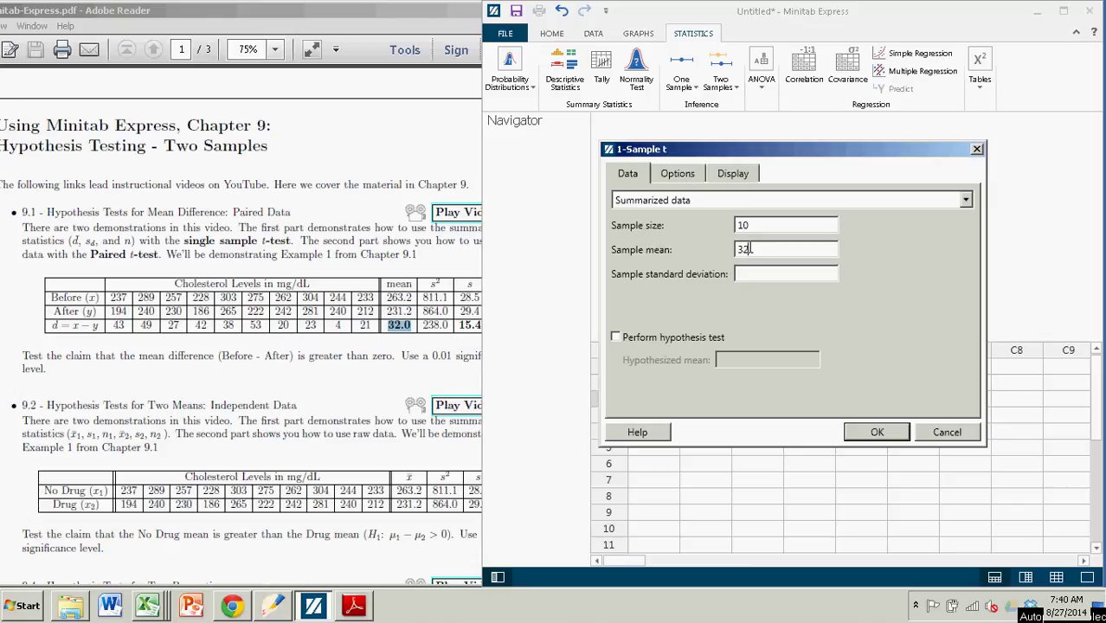
click(742, 273)
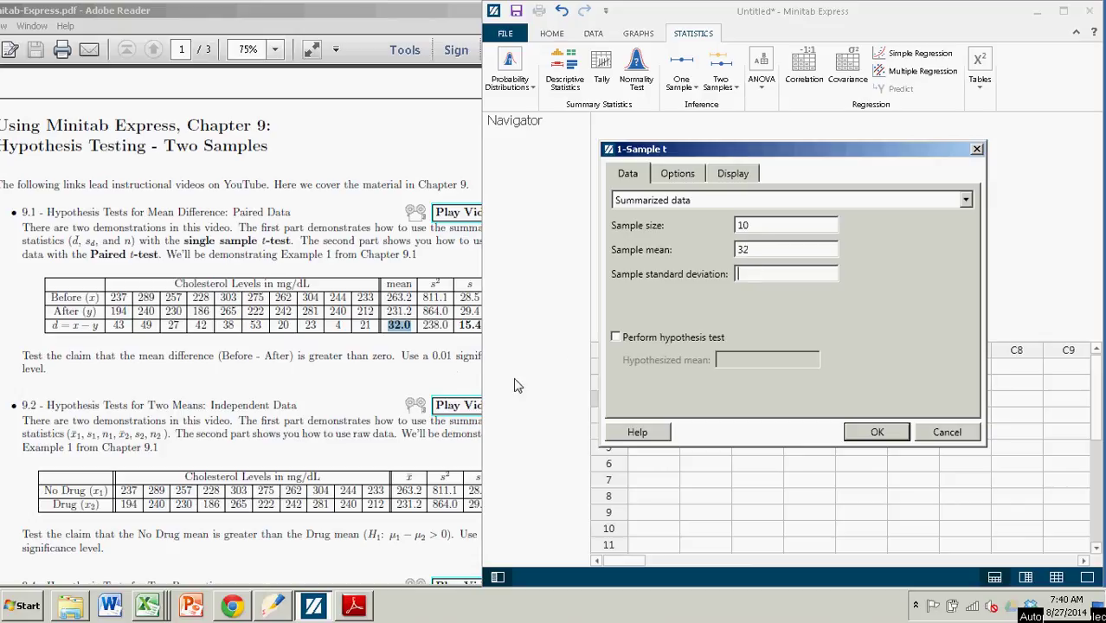
click(440, 355)
drag(457, 326, 481, 328)
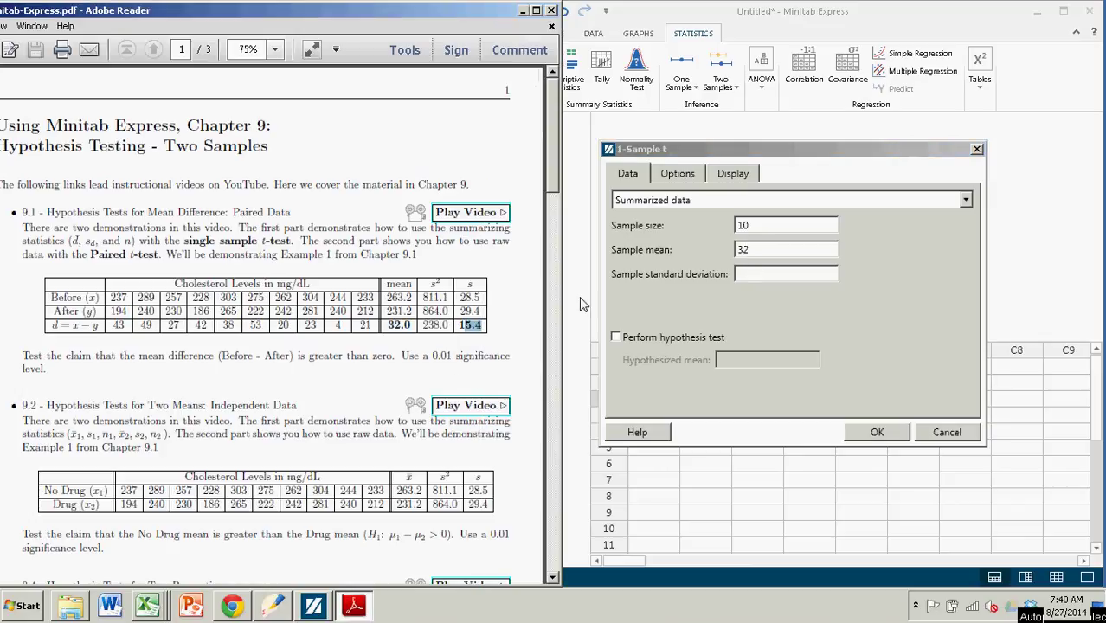
click(735, 274)
text(1)
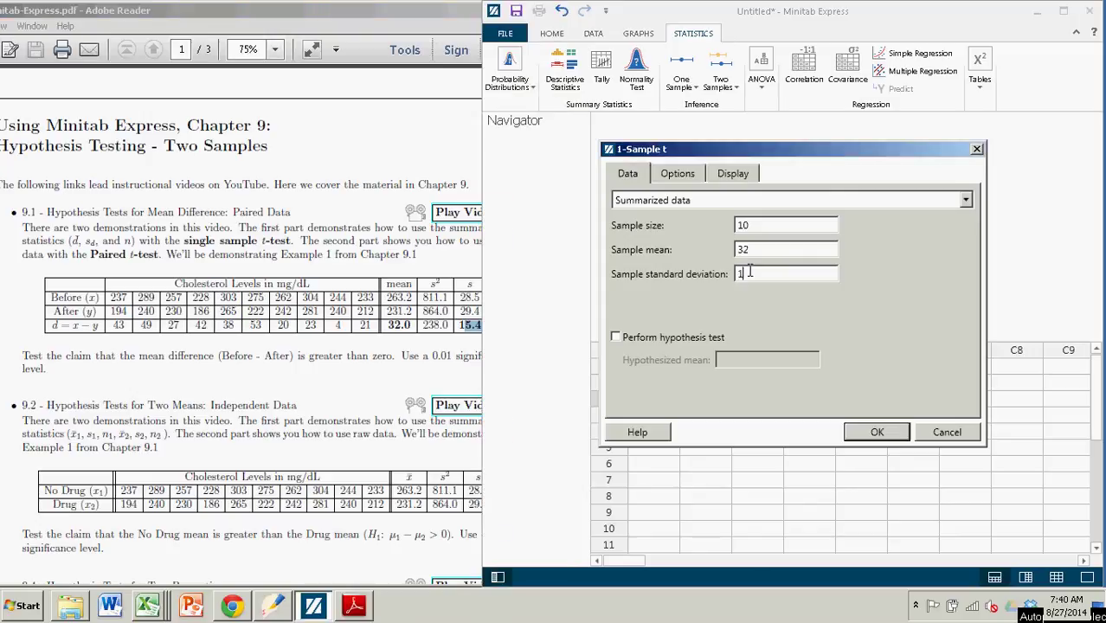
text(5.4)
- Test against hypothesized mean 0 with alternative Mean > hypothesized value, and run the test
click(615, 338)
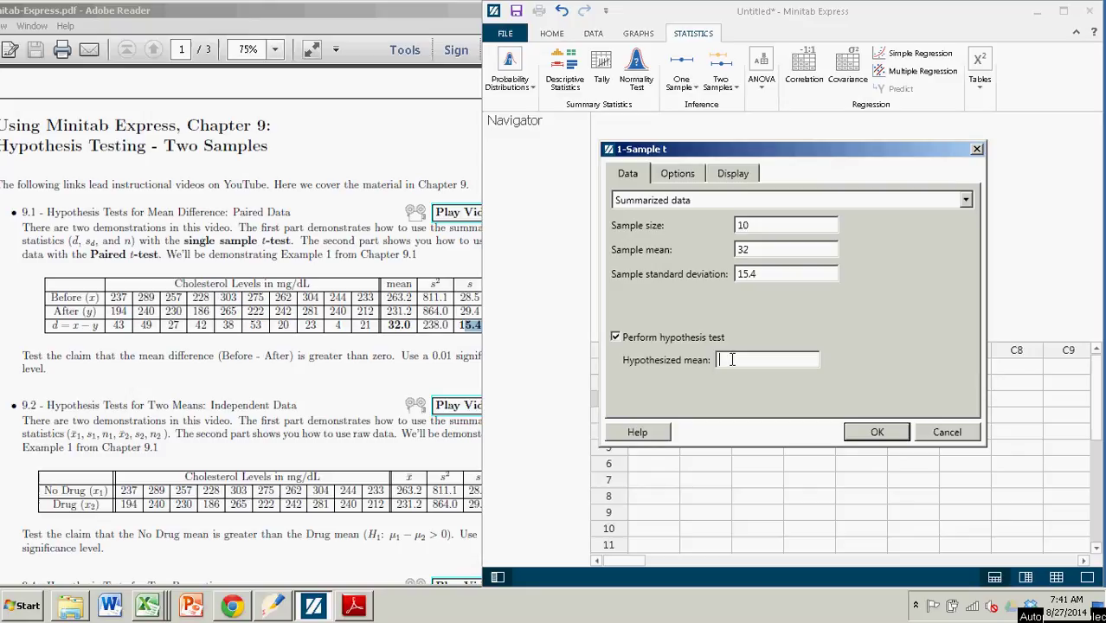
text(0)
click(681, 175)
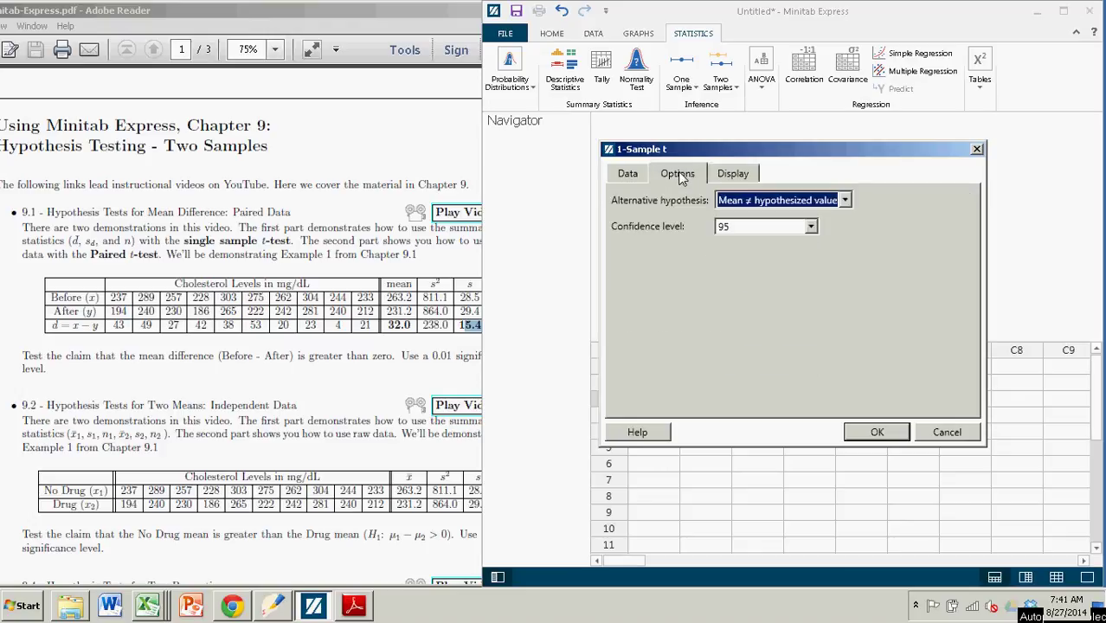
click(845, 203)
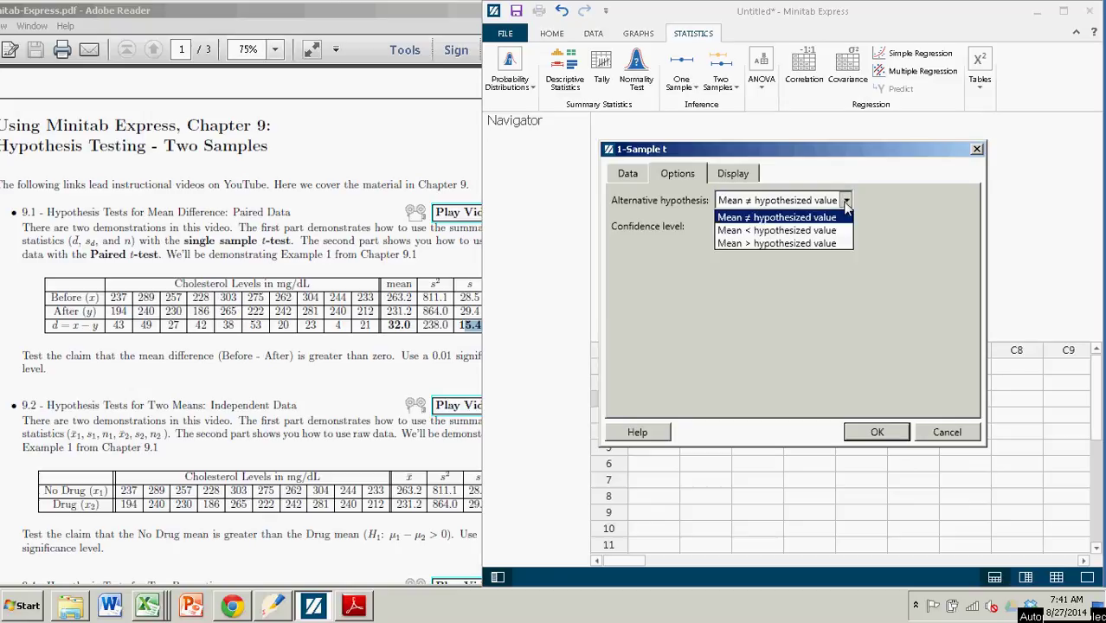
click(785, 243)
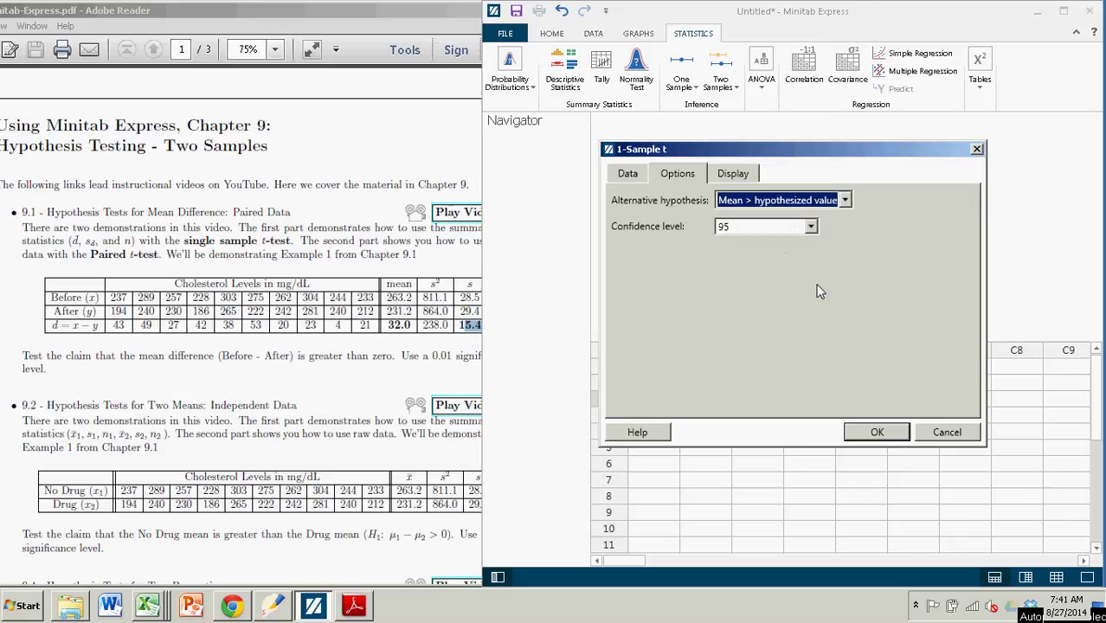
click(877, 433)
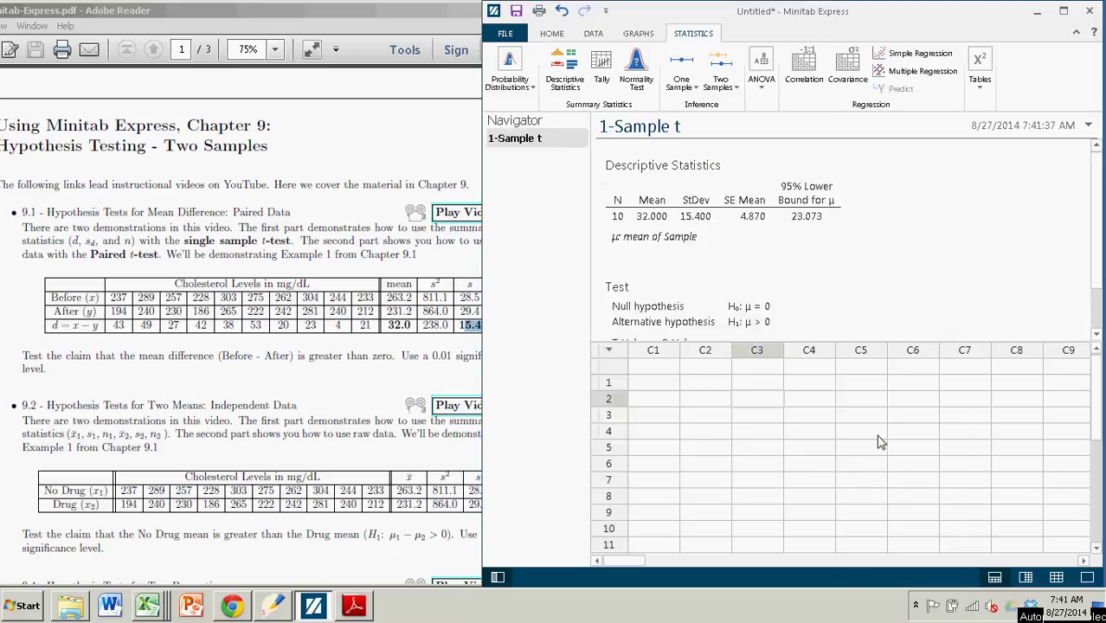
- Scroll to the Test section showing T-Value 6.57 and P-Value <0.0001
scroll(815, 217, down, 3)
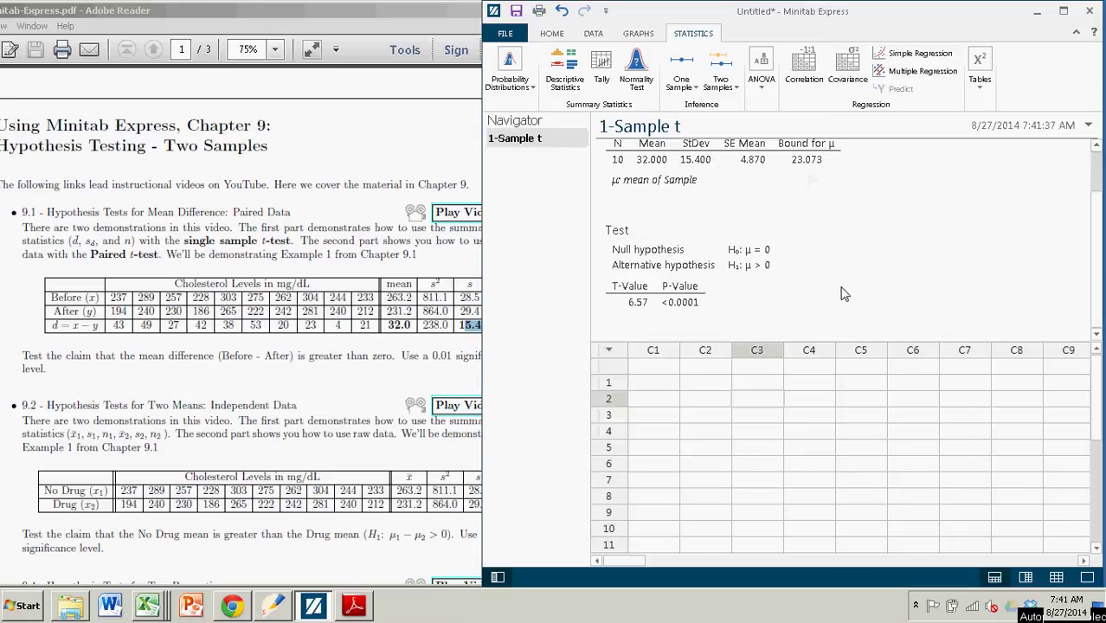
click(734, 264)
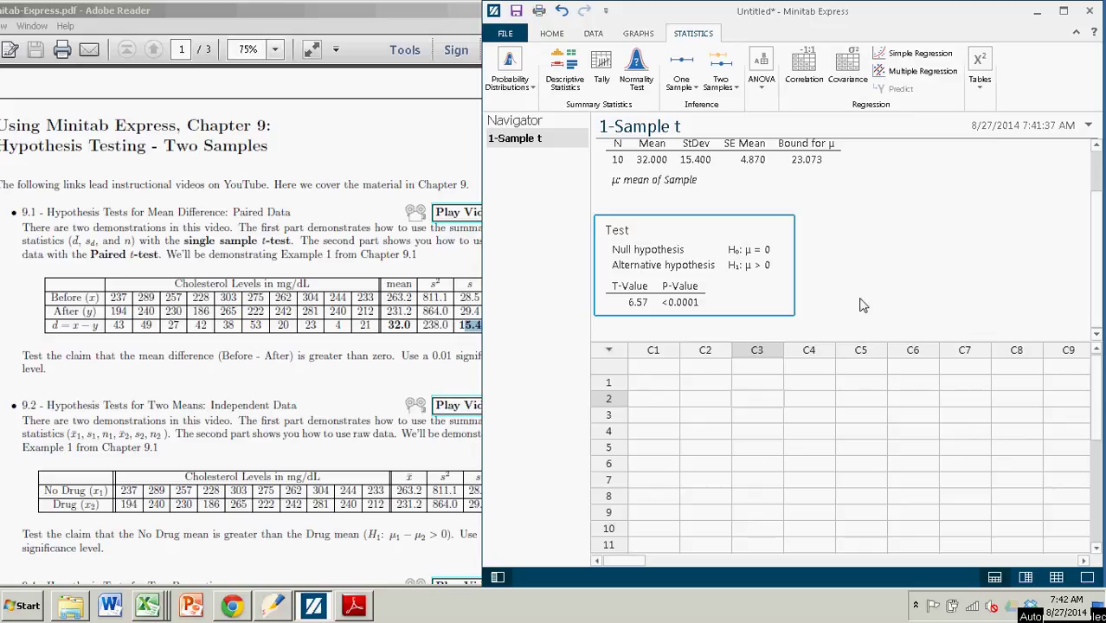
- Set up a Paired t on summarized differences: sample size 10, mean 32, standard deviation 15.4
click(732, 90)
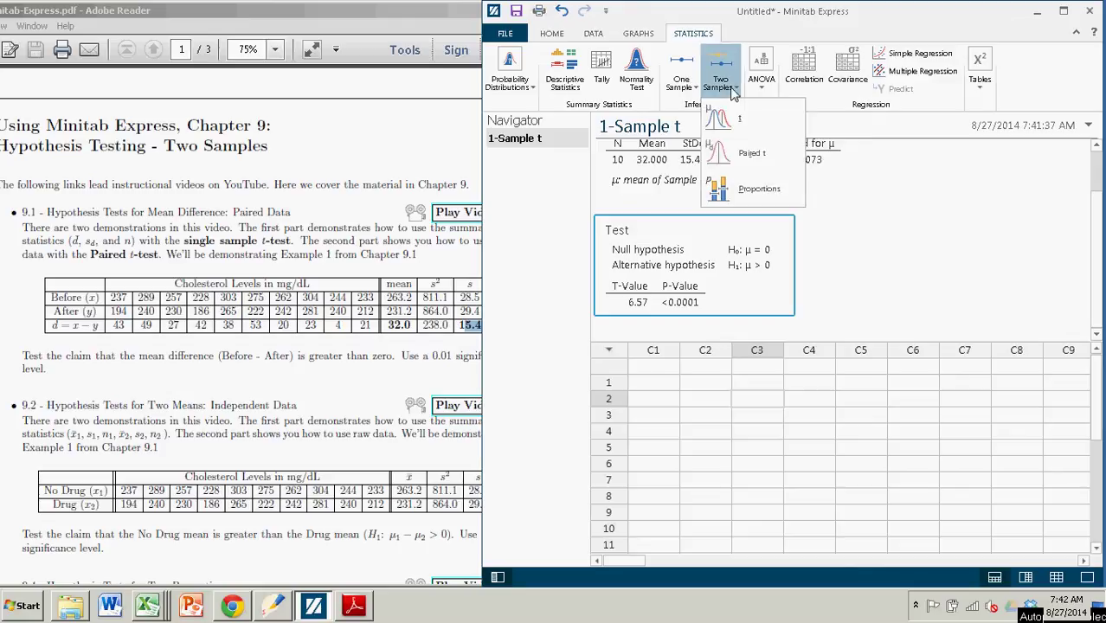
click(737, 157)
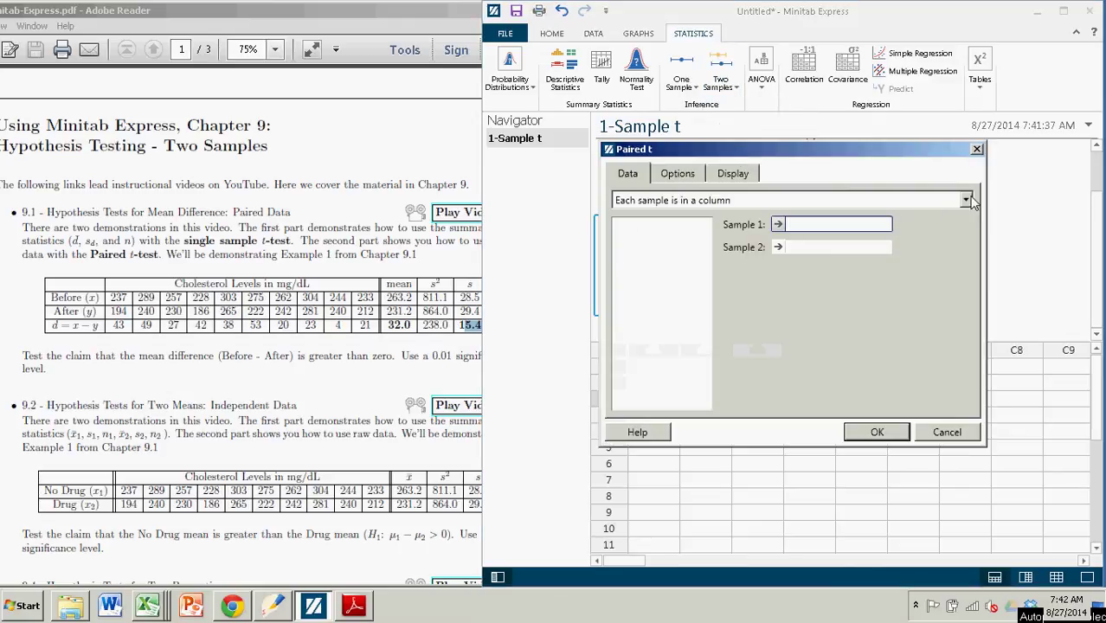
click(967, 200)
click(680, 230)
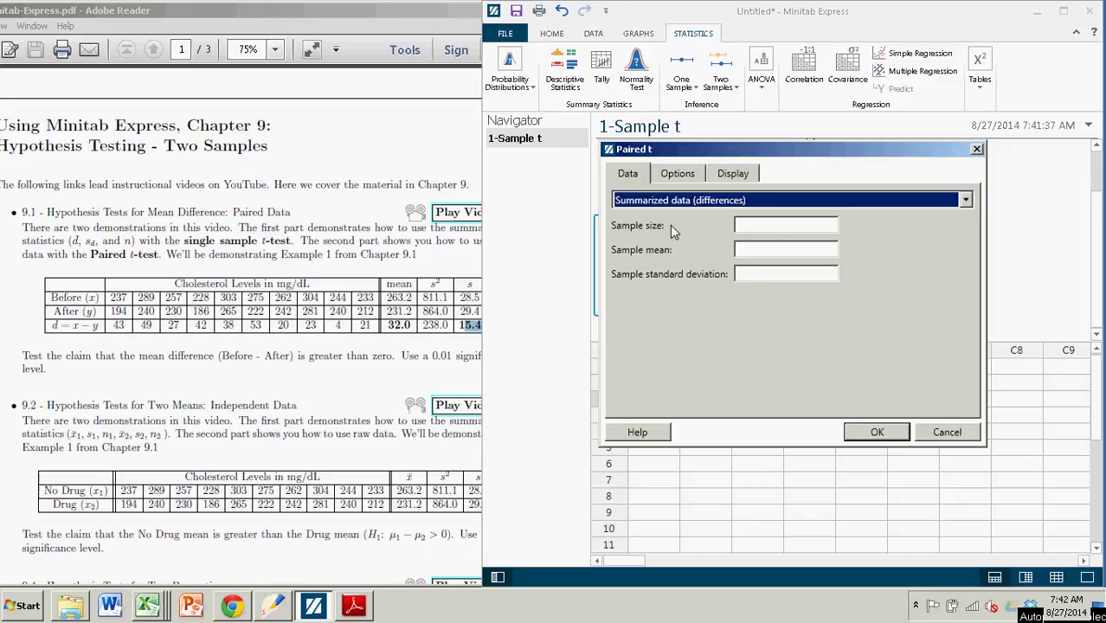
click(746, 226)
text(10)
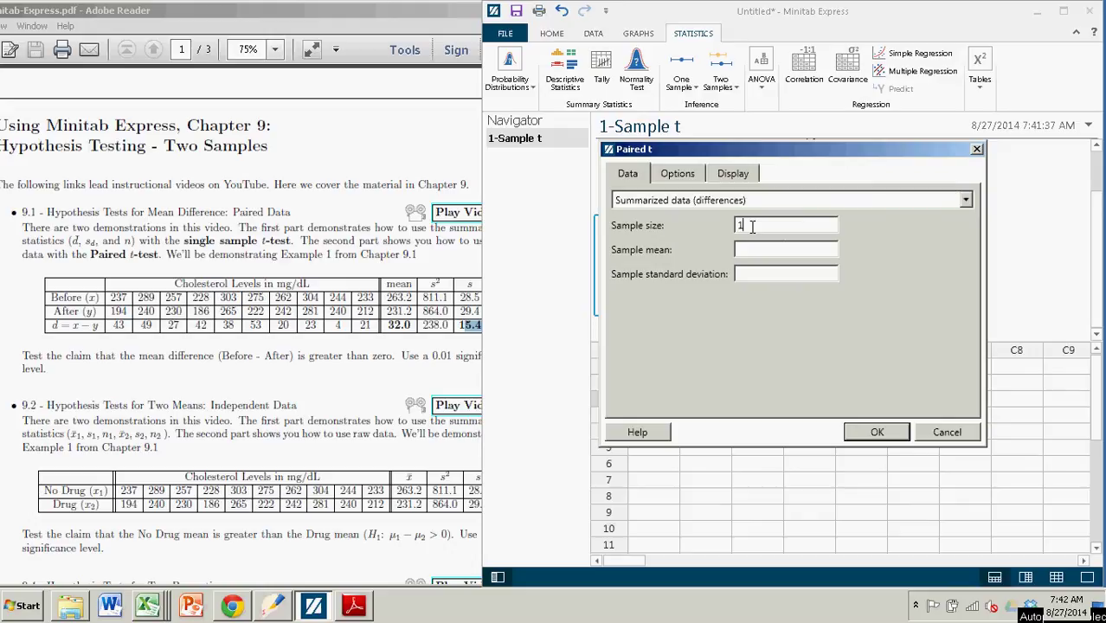
click(754, 250)
text(32)
click(754, 274)
text(15.4)
- Set the alternative to mean difference > 0 and run the paired t test
click(678, 174)
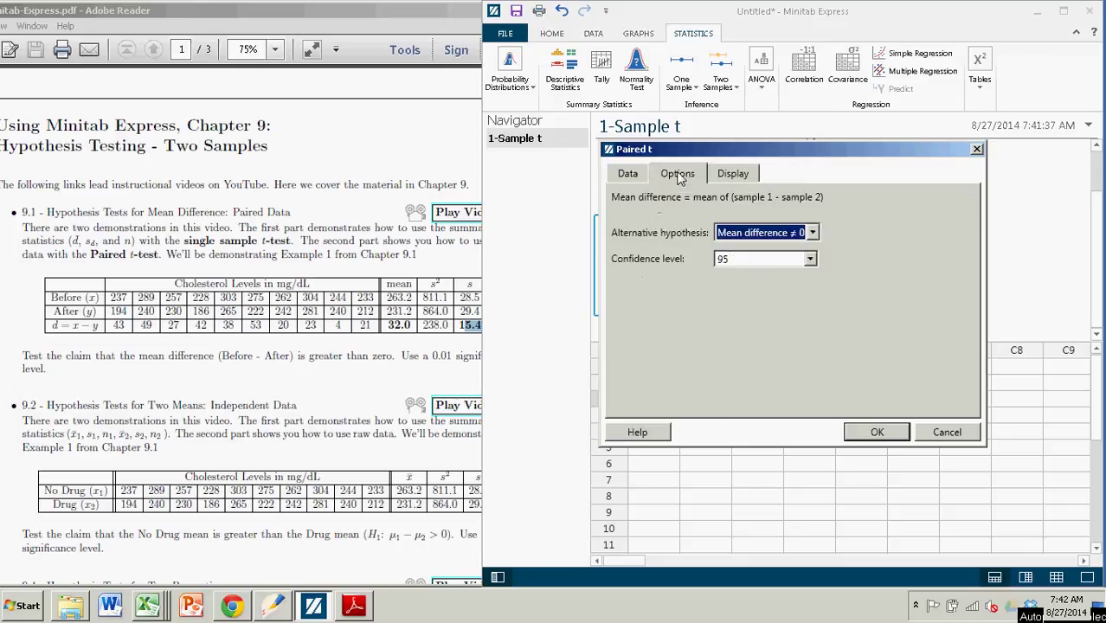
click(814, 234)
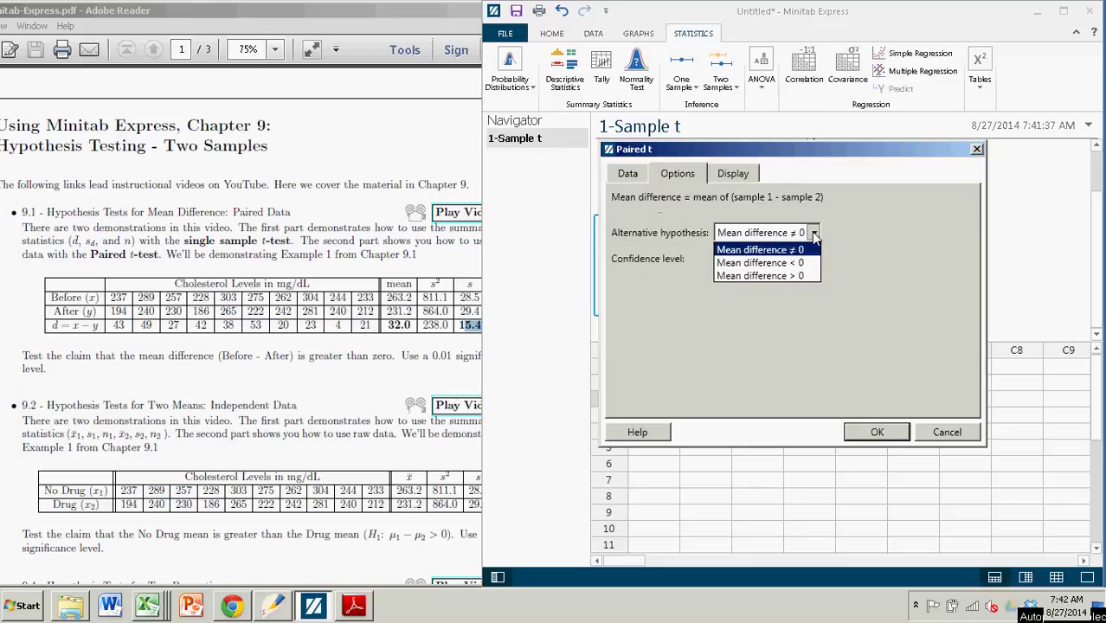
click(780, 277)
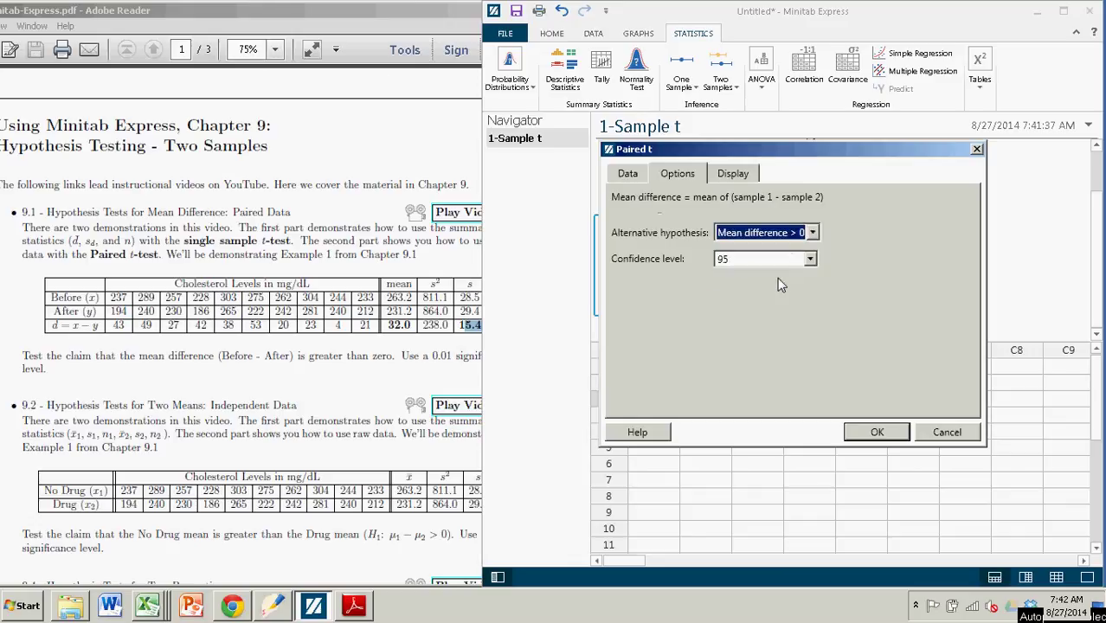
click(874, 426)
- Scroll to the paired t Test results (T 6.57, P <0.0001), then bring the Chapter 9 PDF forward
scroll(822, 295, down, 2)
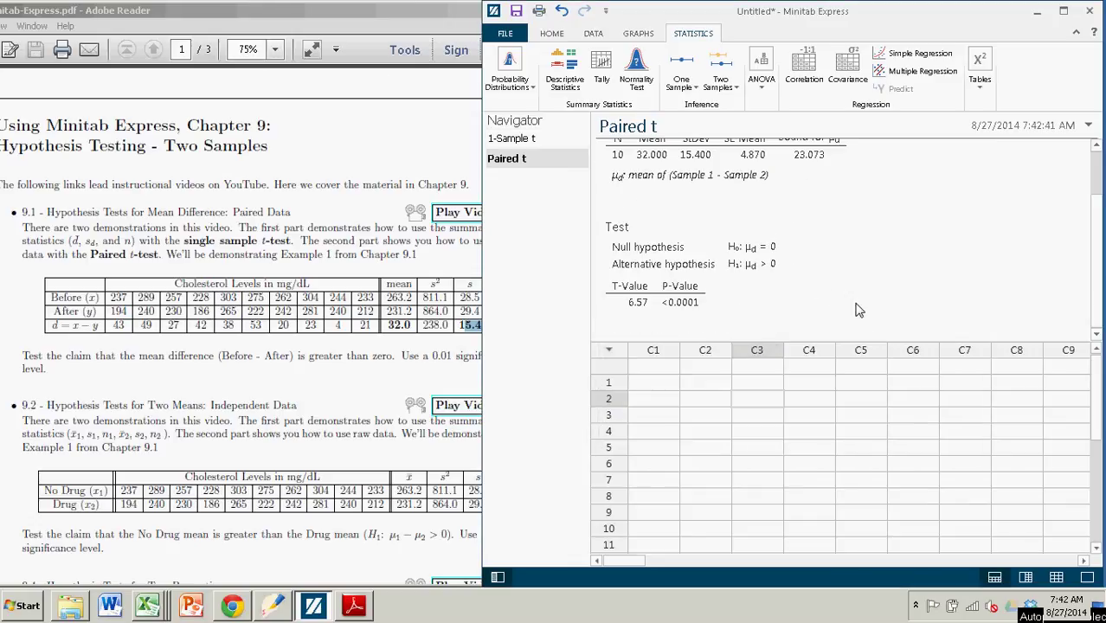
click(732, 276)
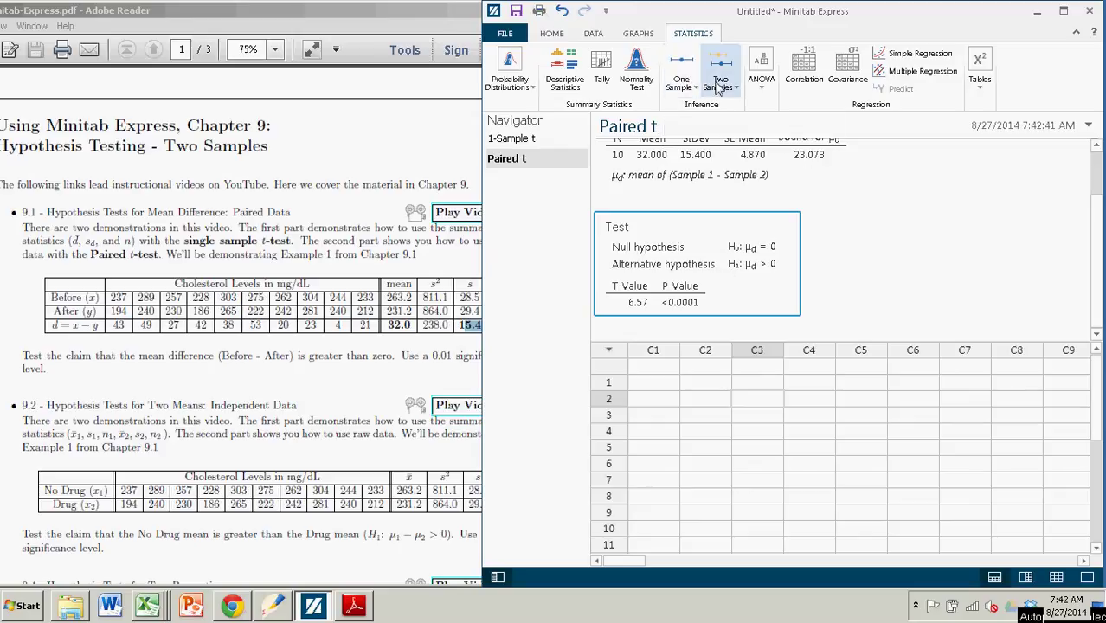
click(384, 164)
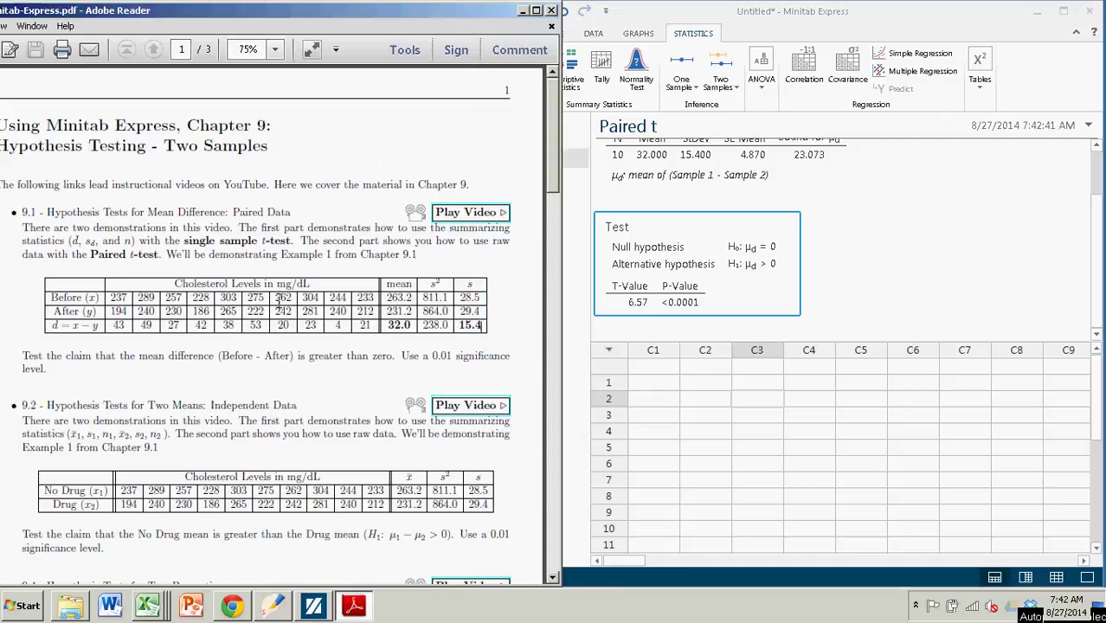
- Open Two Sample Means Data.xls and copy the Before and After data in A1:B11
mouse_move(152, 608)
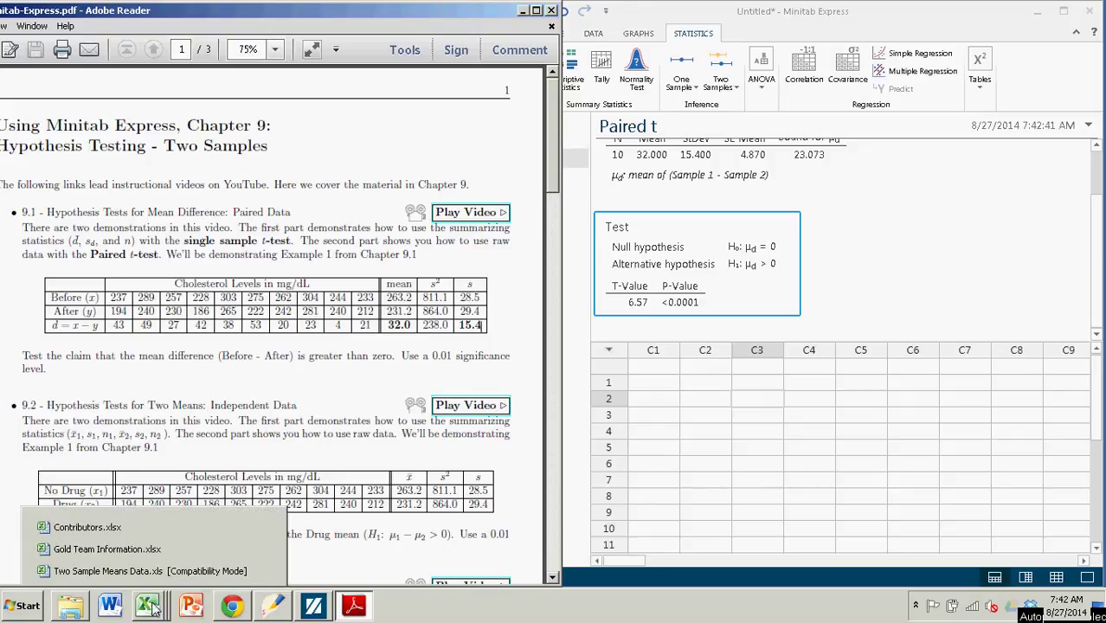
click(128, 571)
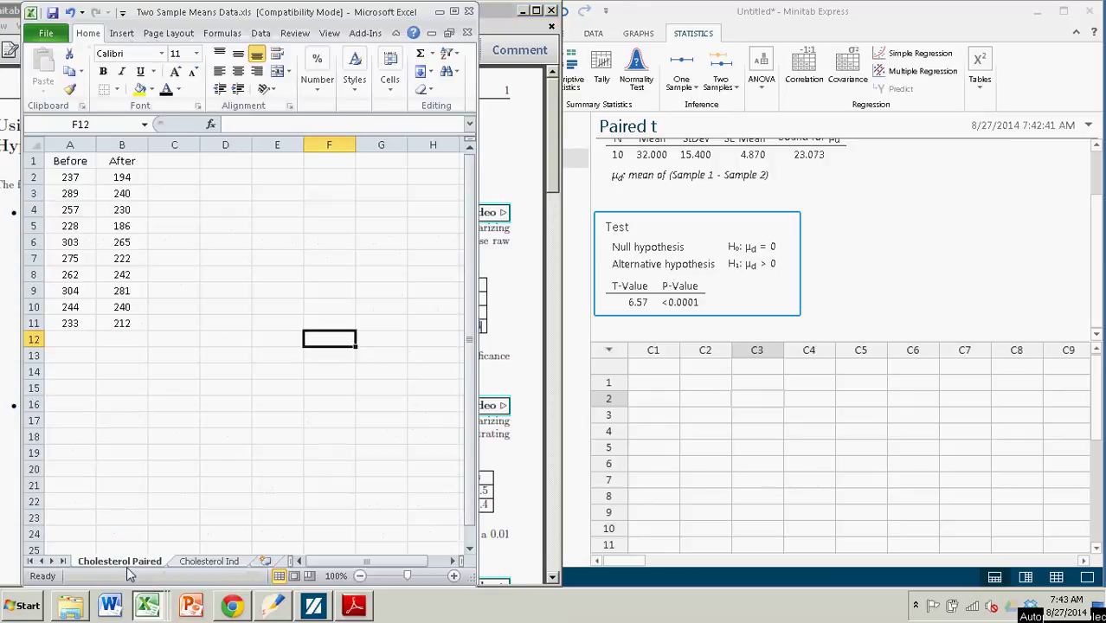
drag(75, 161, 122, 322)
click(126, 353)
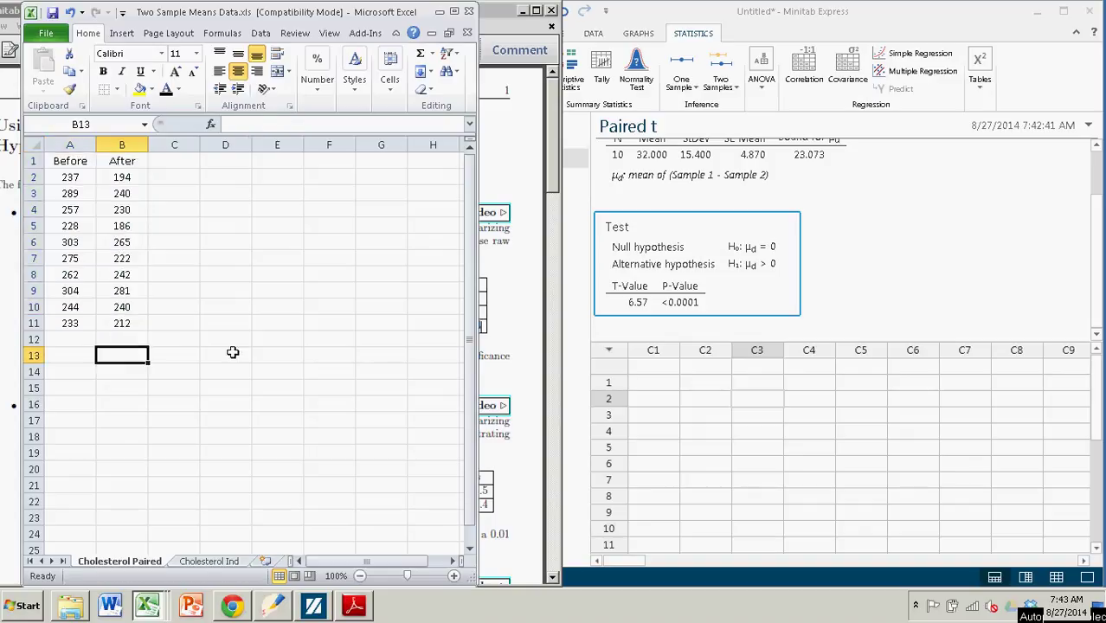
drag(69, 162, 122, 322)
right_click(123, 294)
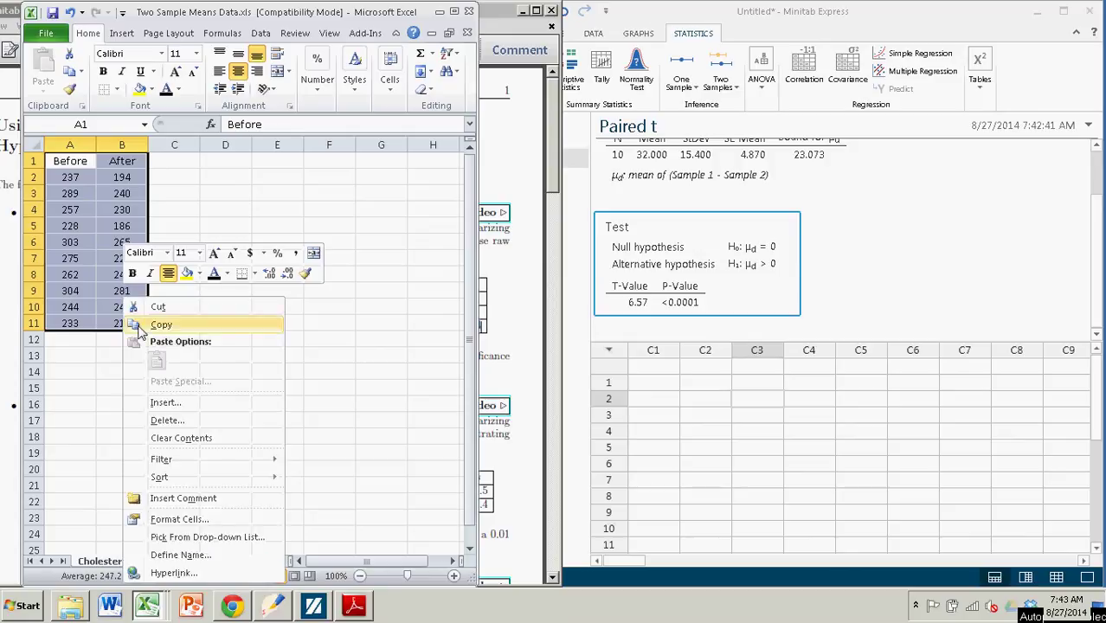
click(138, 324)
- Paste the copied Before and After cholesterol values into worksheet columns C1 and C2
click(662, 370)
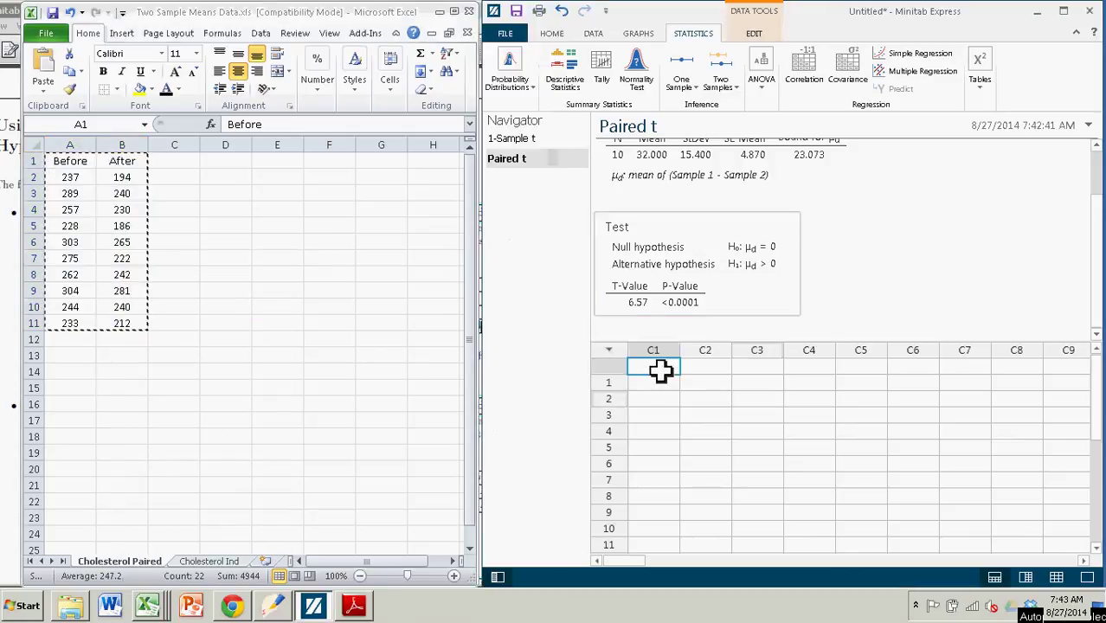
right_click(661, 370)
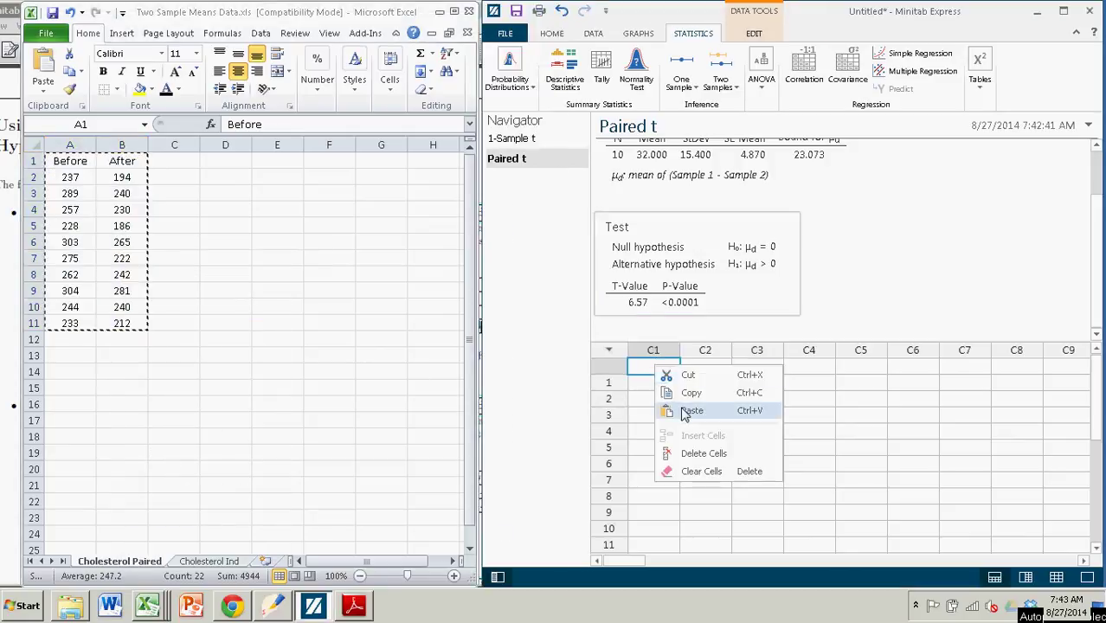
click(680, 412)
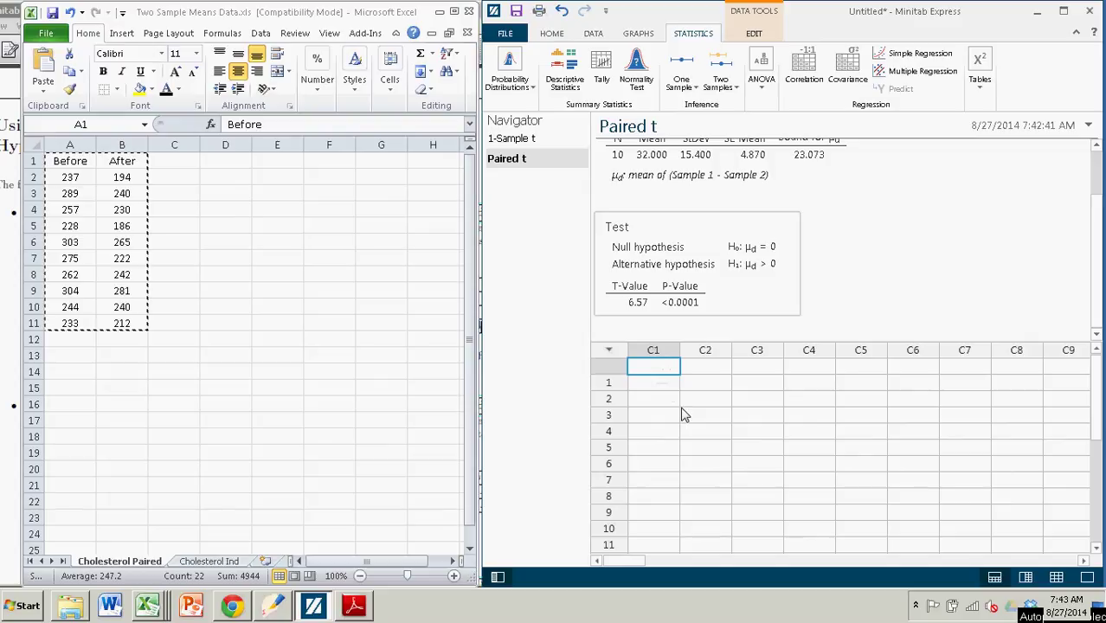
click(796, 405)
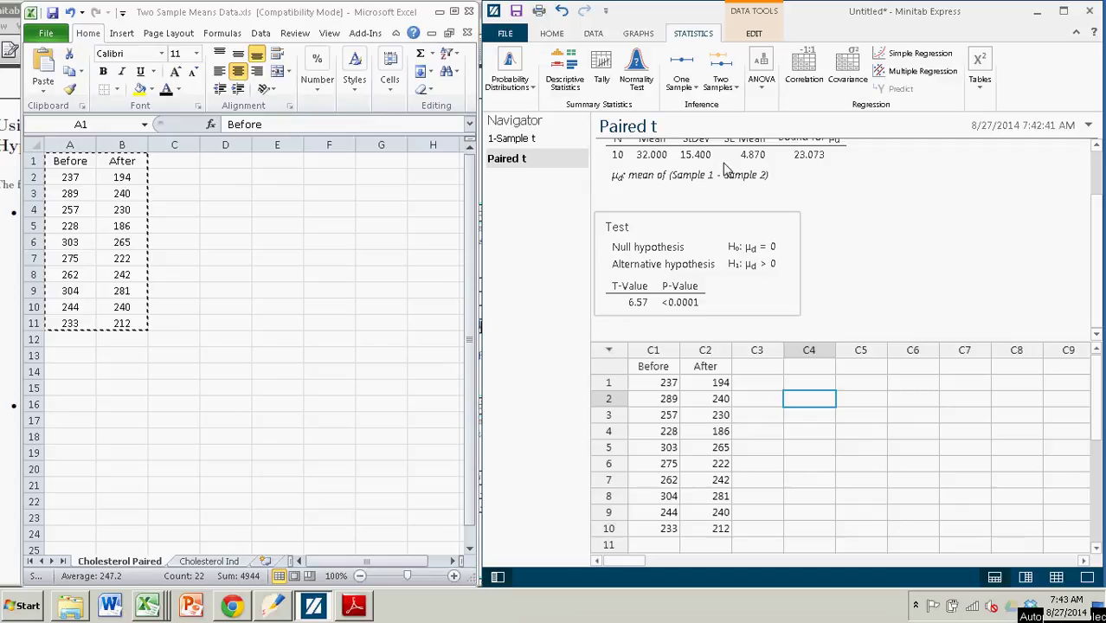
- Start a Paired t test with Before as Sample 1 and After as Sample 2
click(731, 90)
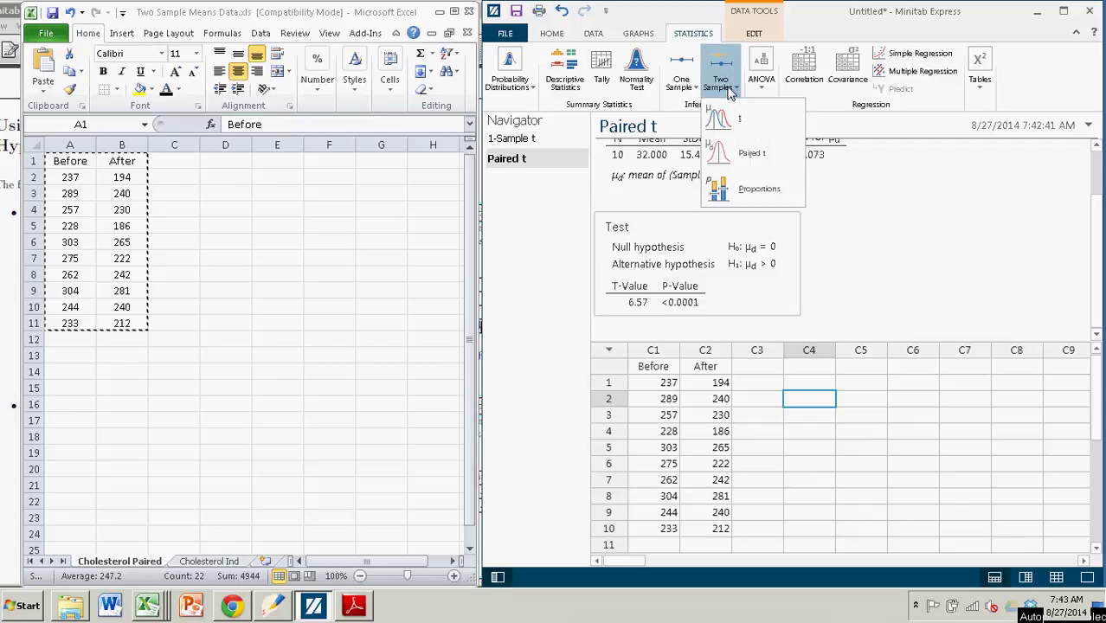
click(746, 153)
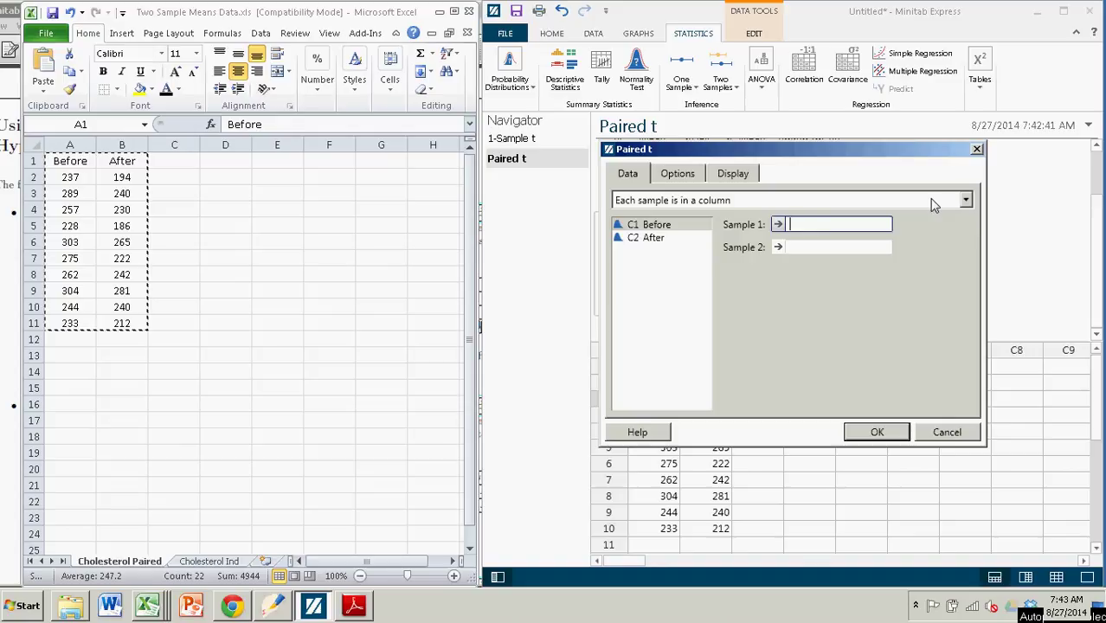
click(663, 227)
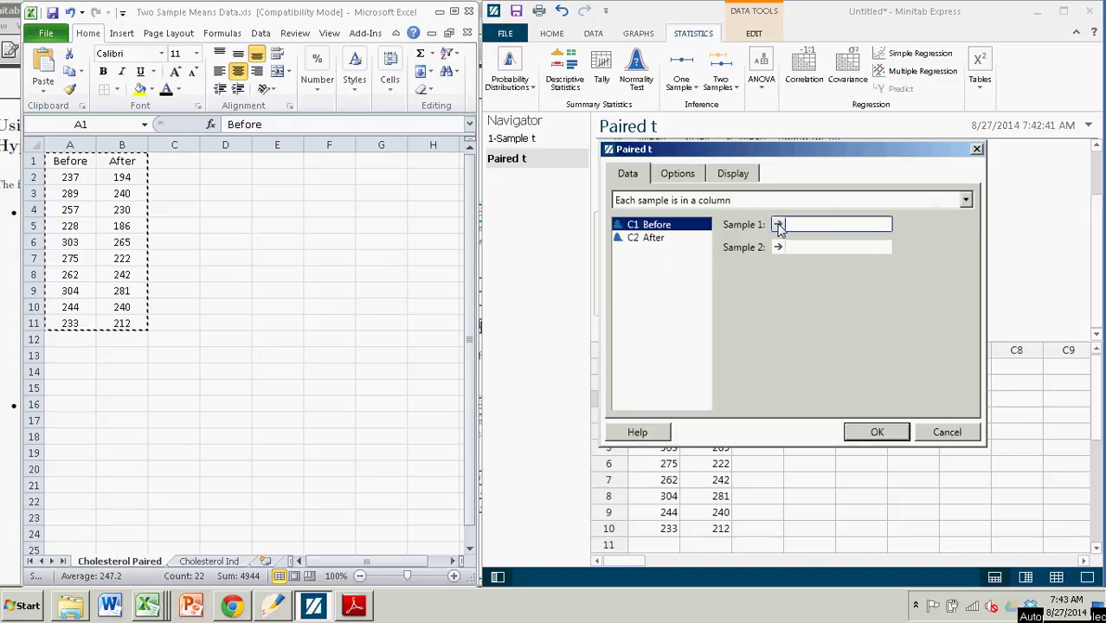
click(778, 225)
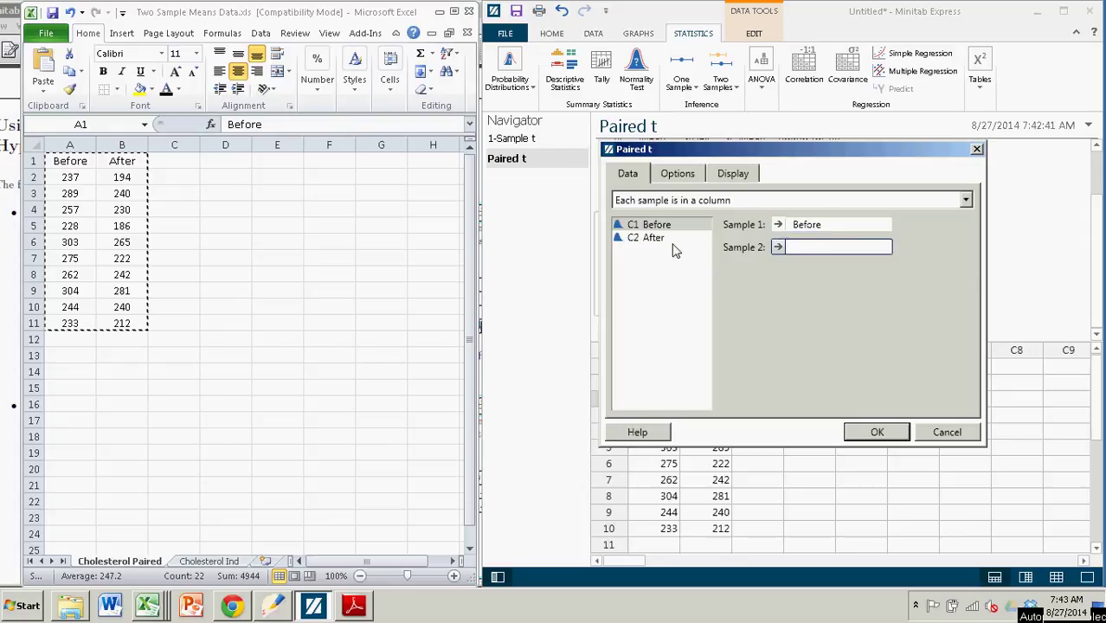
click(639, 239)
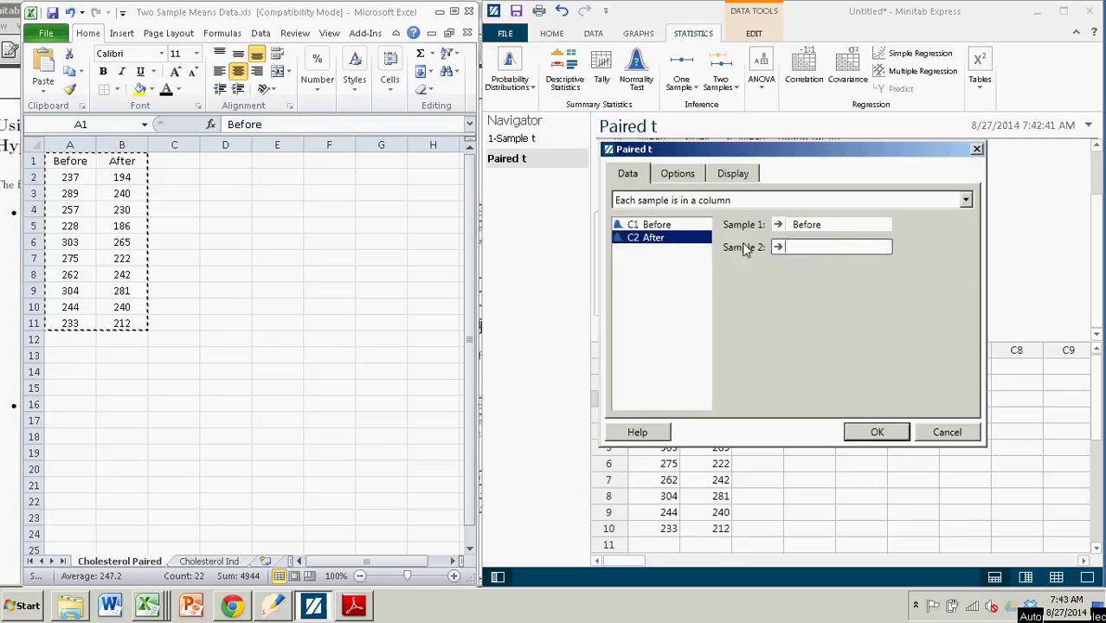
click(778, 248)
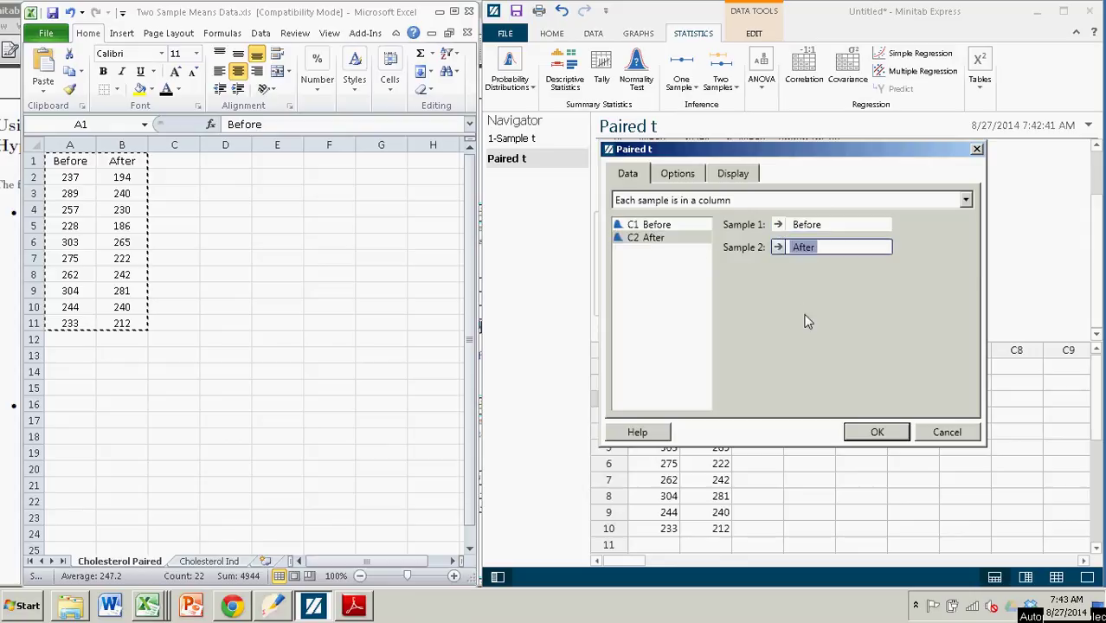
- Set the paired t alternative hypothesis to mean difference > 0
click(680, 180)
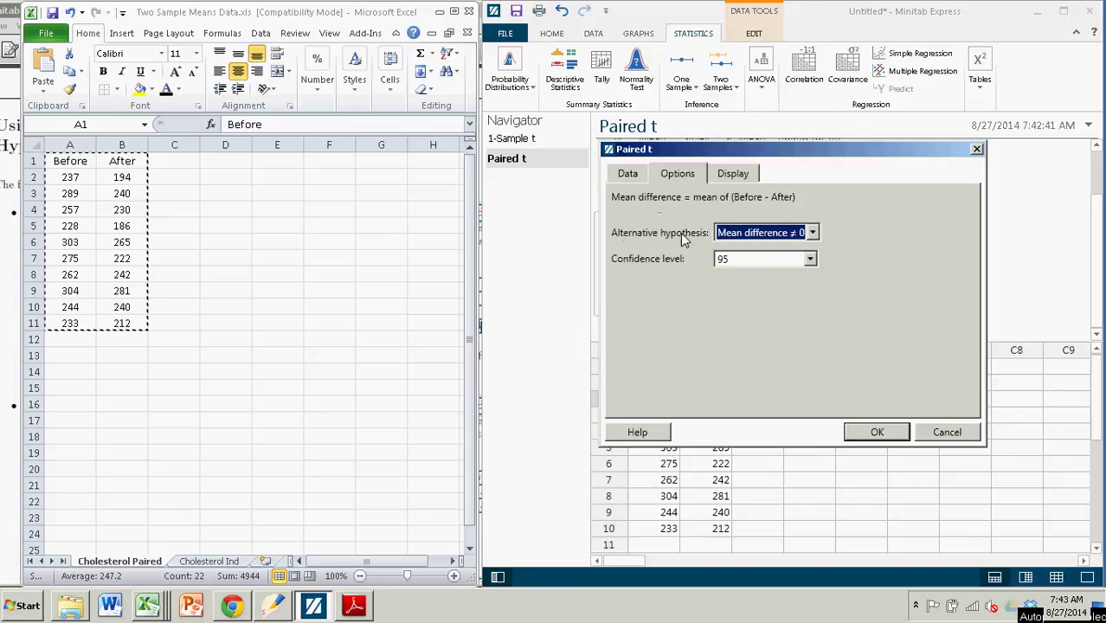
click(813, 234)
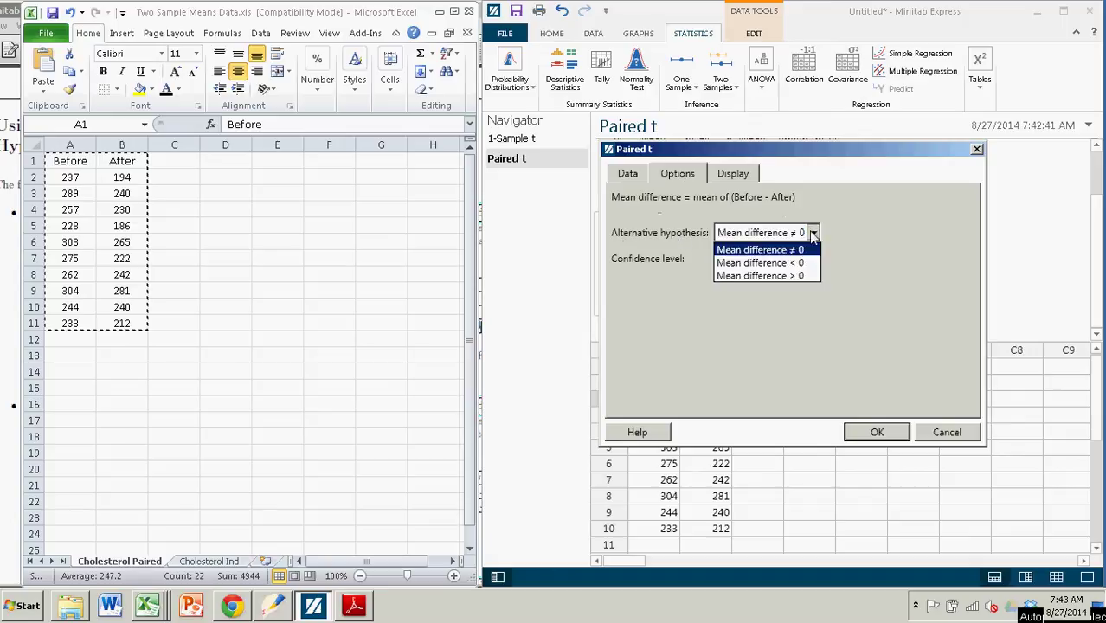
click(765, 277)
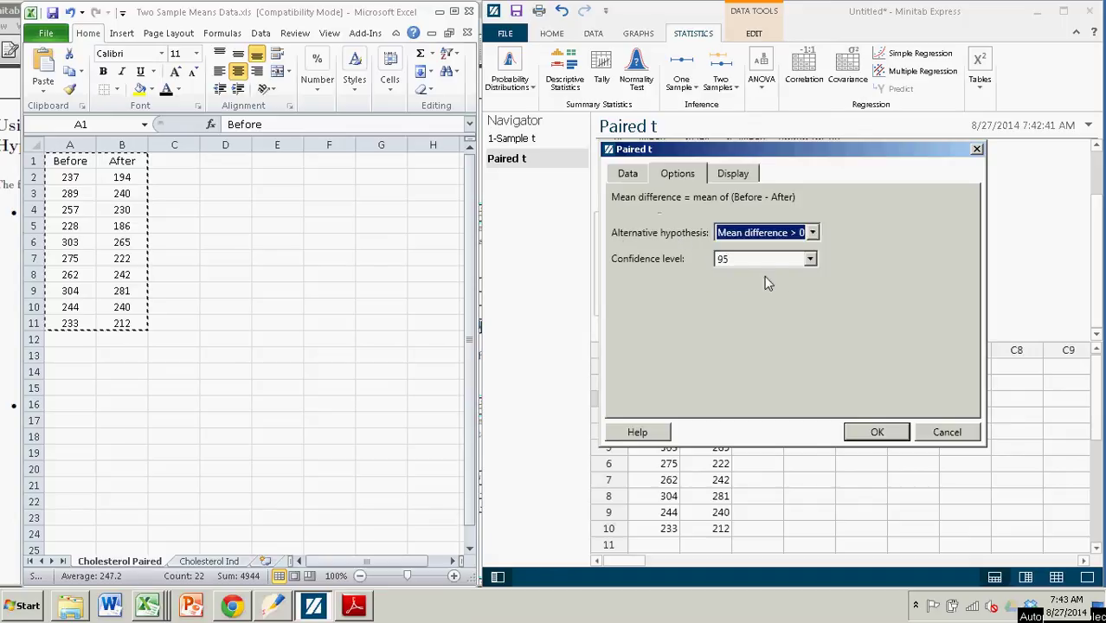
click(629, 175)
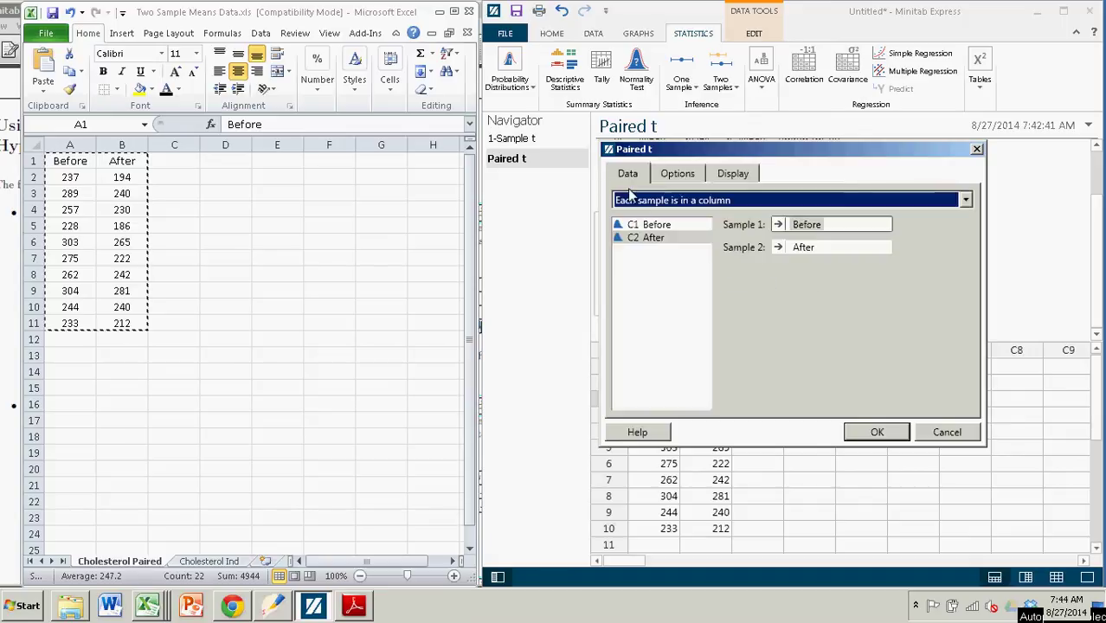
click(678, 174)
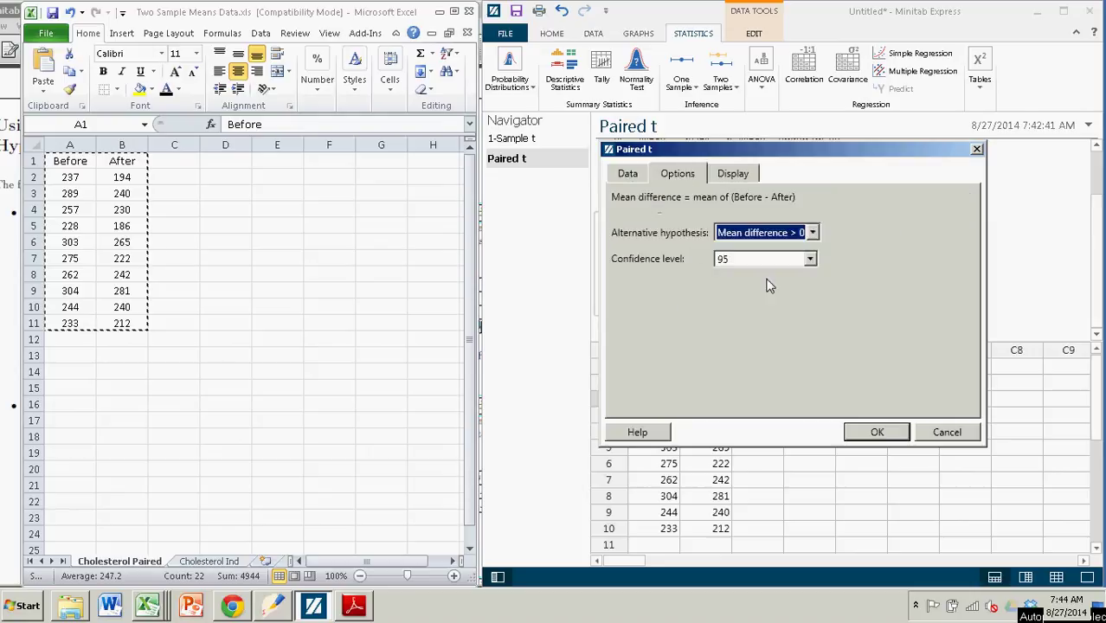
click(876, 431)
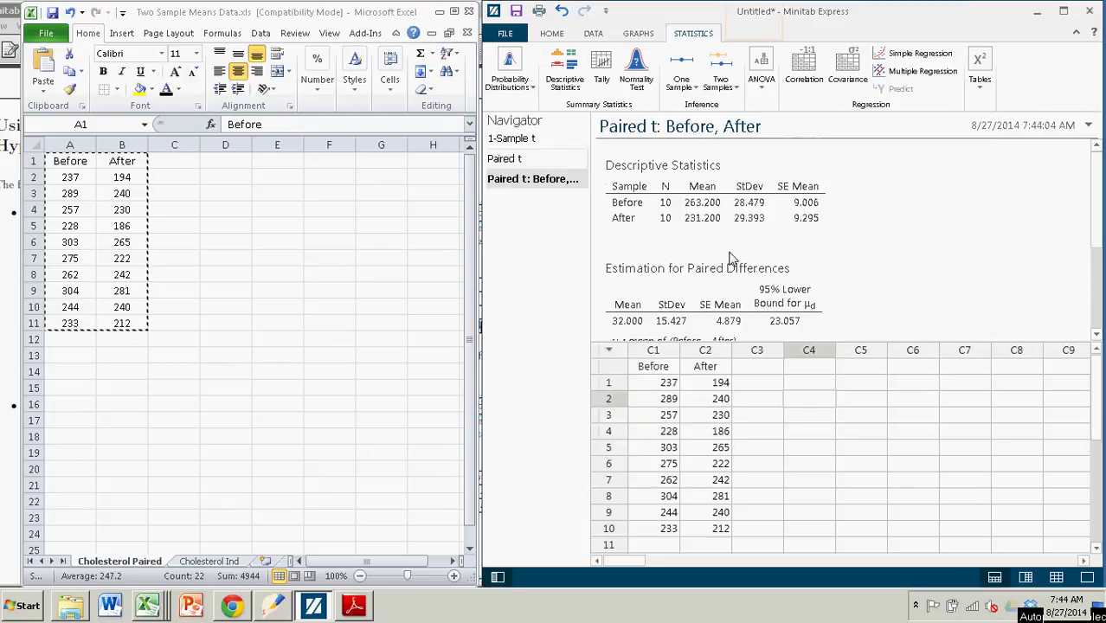
scroll(818, 286, down, 3)
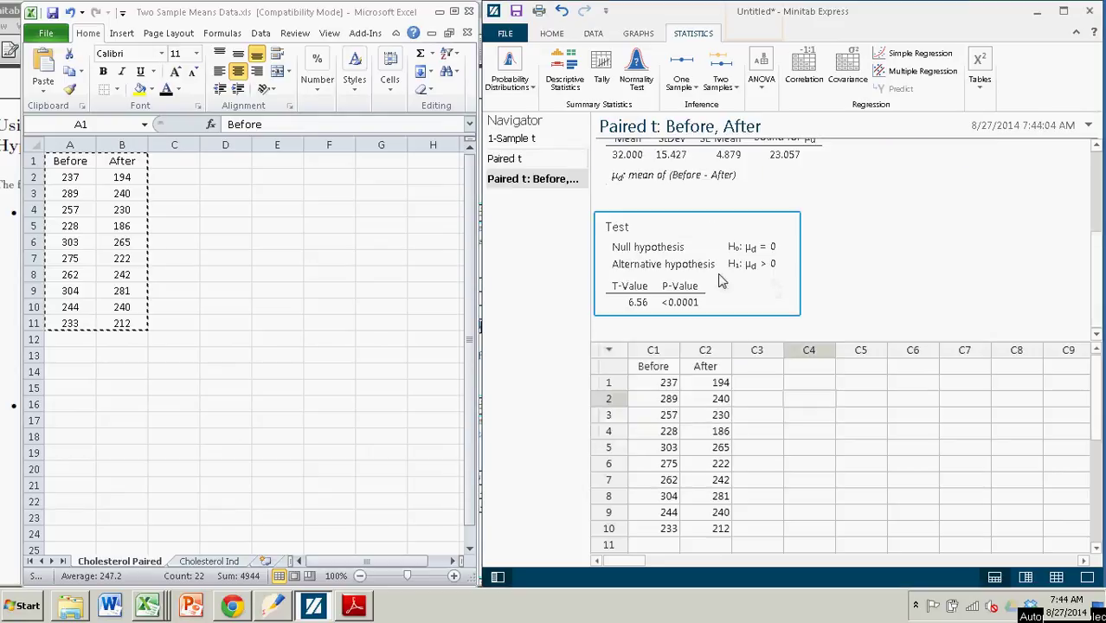